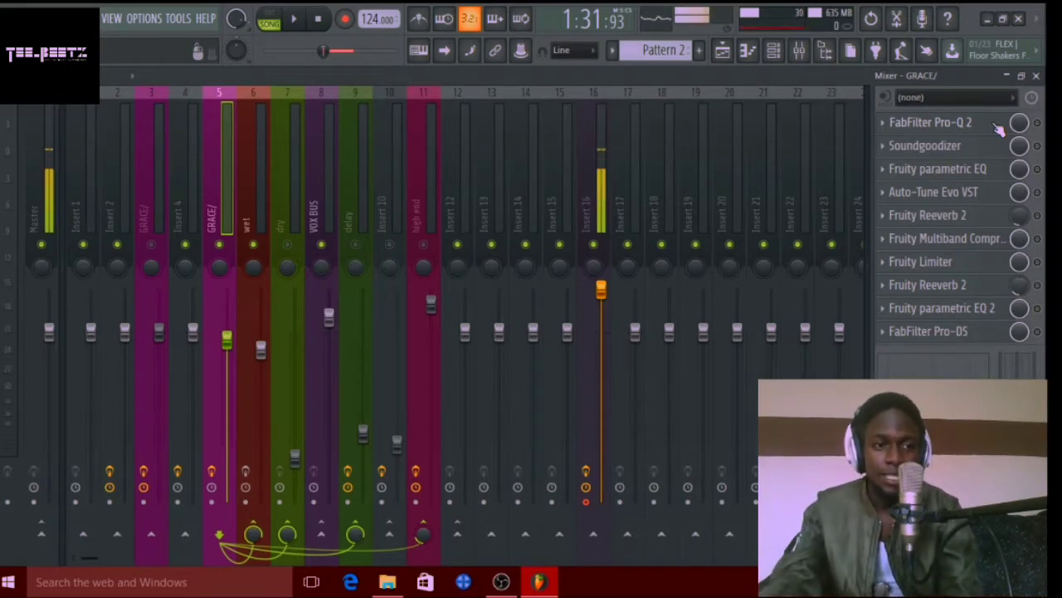
Review the FabFilter Pro-Q 2 equalizer curve on mixer track 5, moving its window up to see the whole graph.
left_click(999, 129)
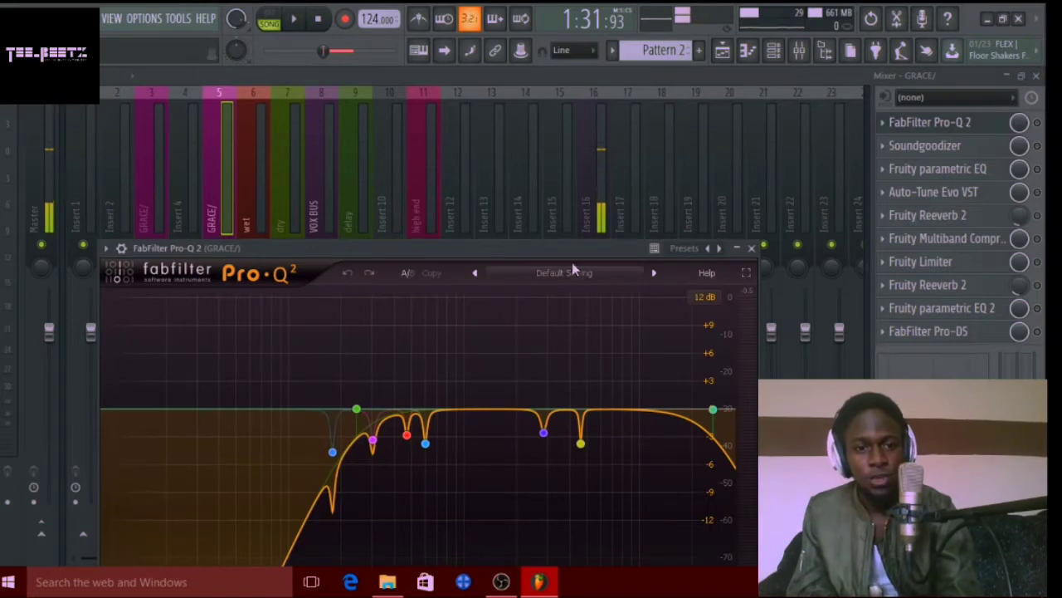
left_click_drag(572, 248, 573, 162)
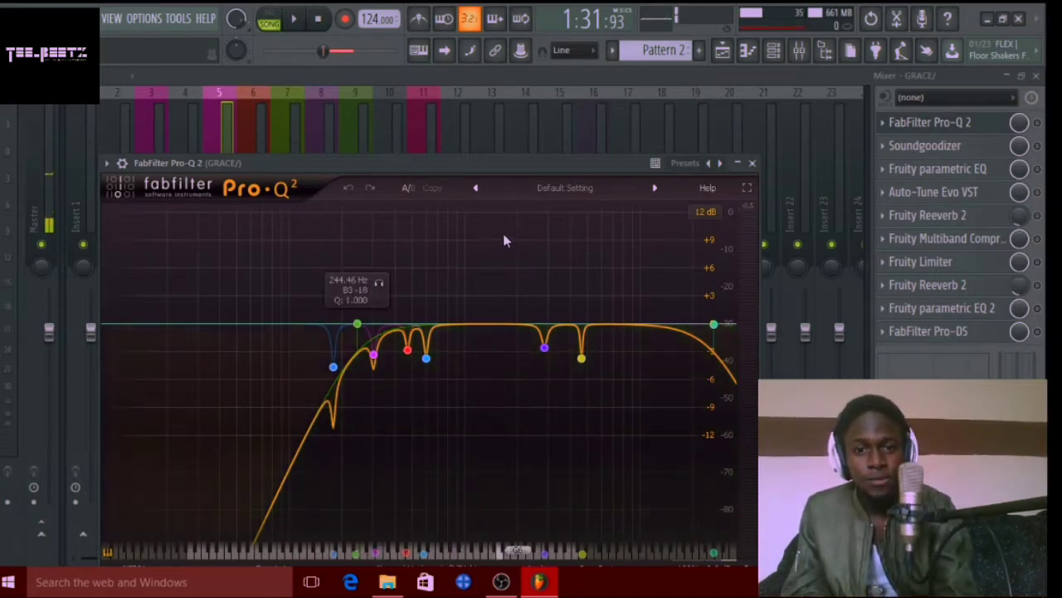
left_click(752, 163)
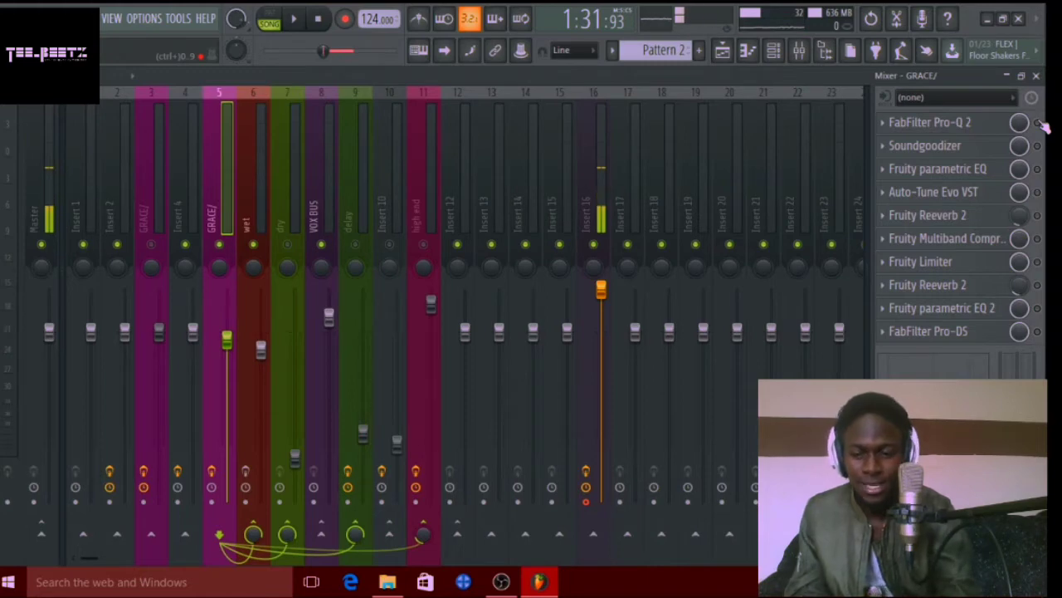
Play the song and compare the vocal with FabFilter Pro-Q 2 off and on, leaving the effect enabled.
key("space")
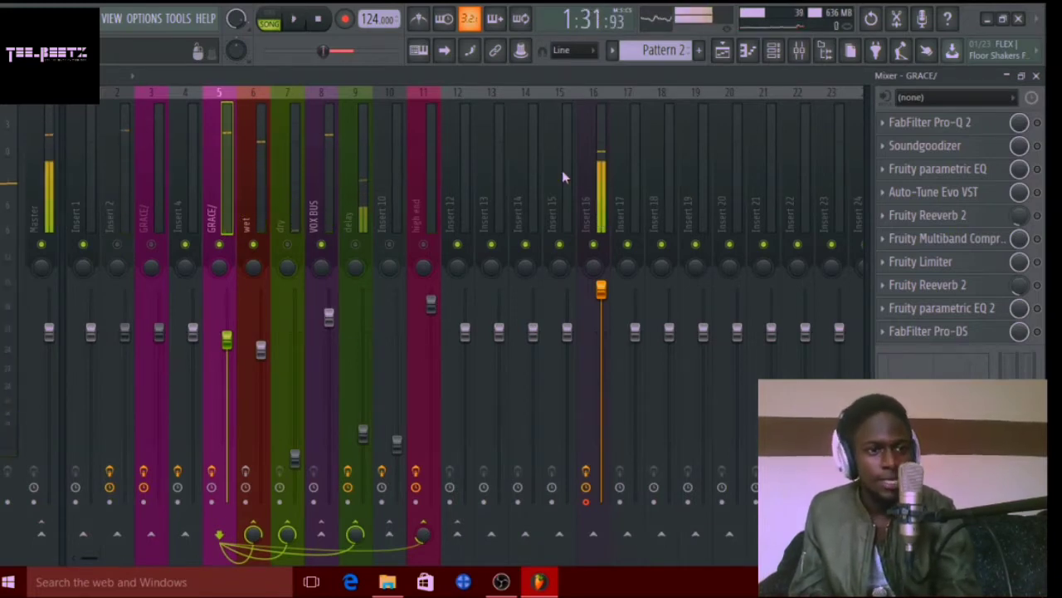
key("space")
left_click(1038, 123)
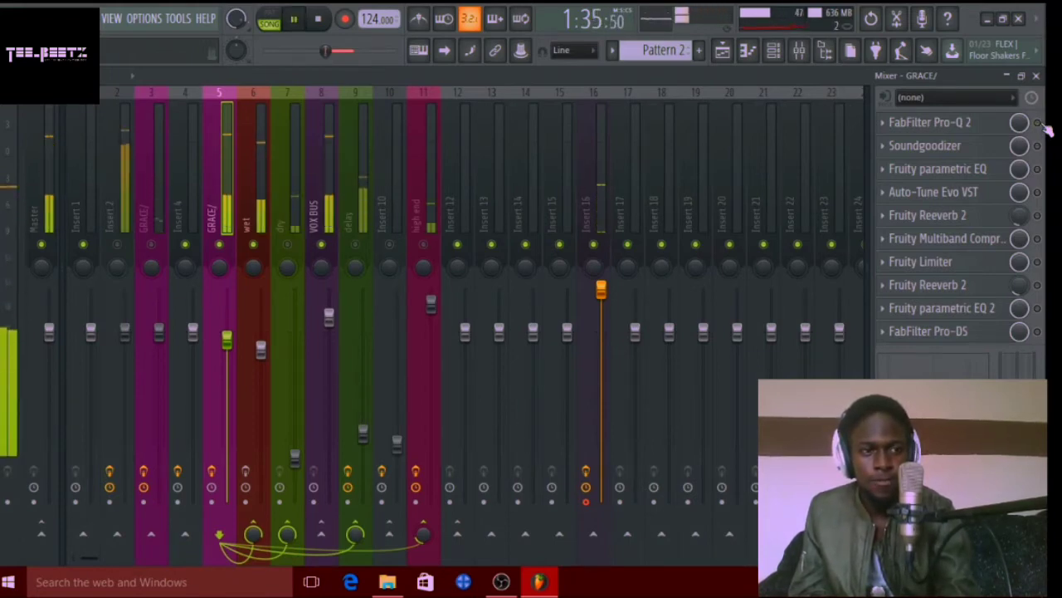
left_click(1037, 123)
left_click(1037, 123)
left_click(1038, 123)
left_click(1037, 123)
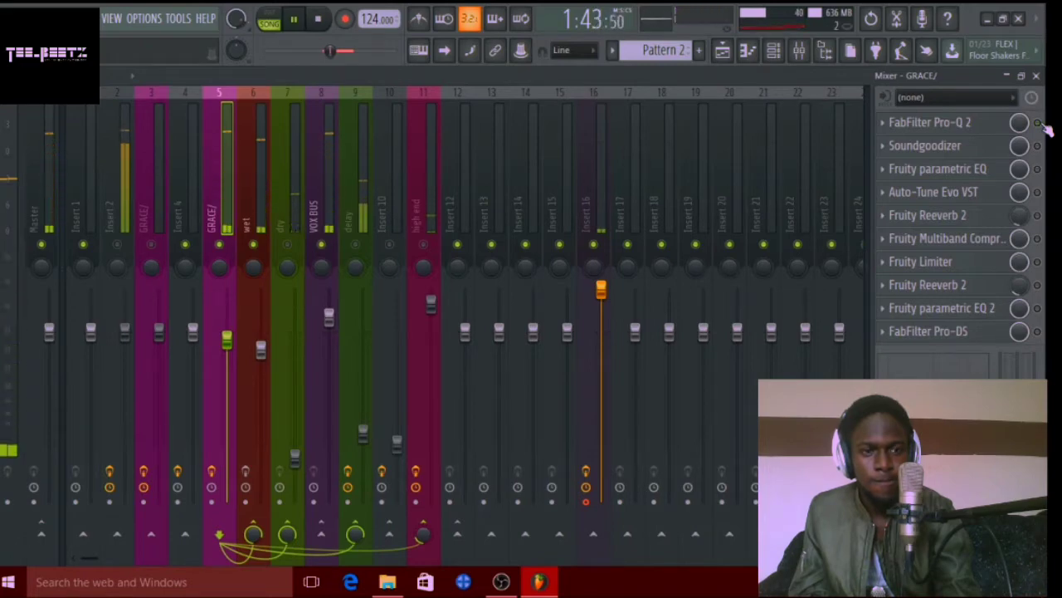
left_click(1038, 123)
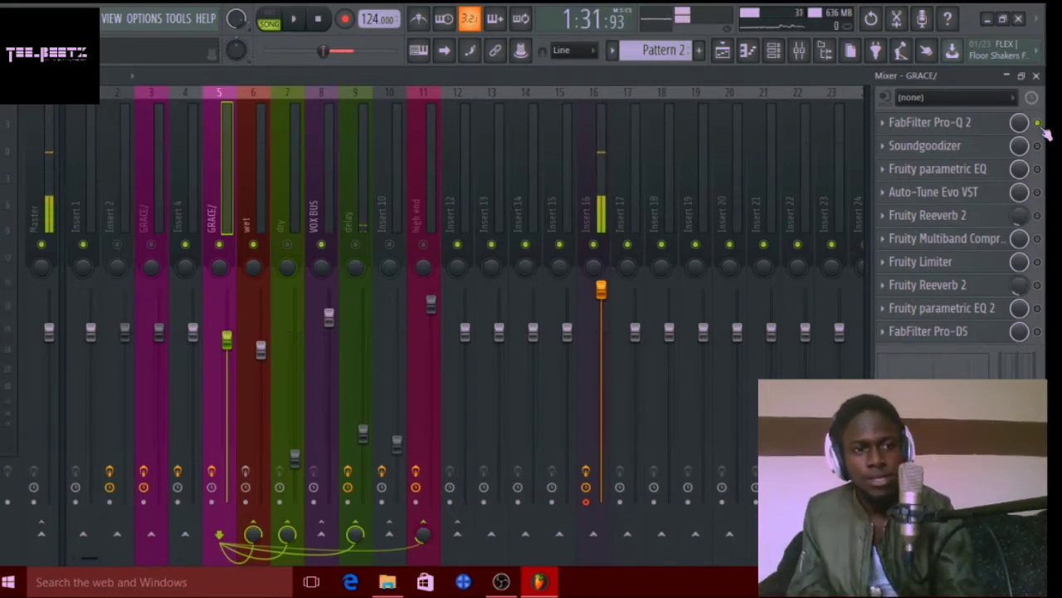
Examine the Soundgoodizer's amount and preset mode on mixer track 5, and close its window.
left_click(986, 146)
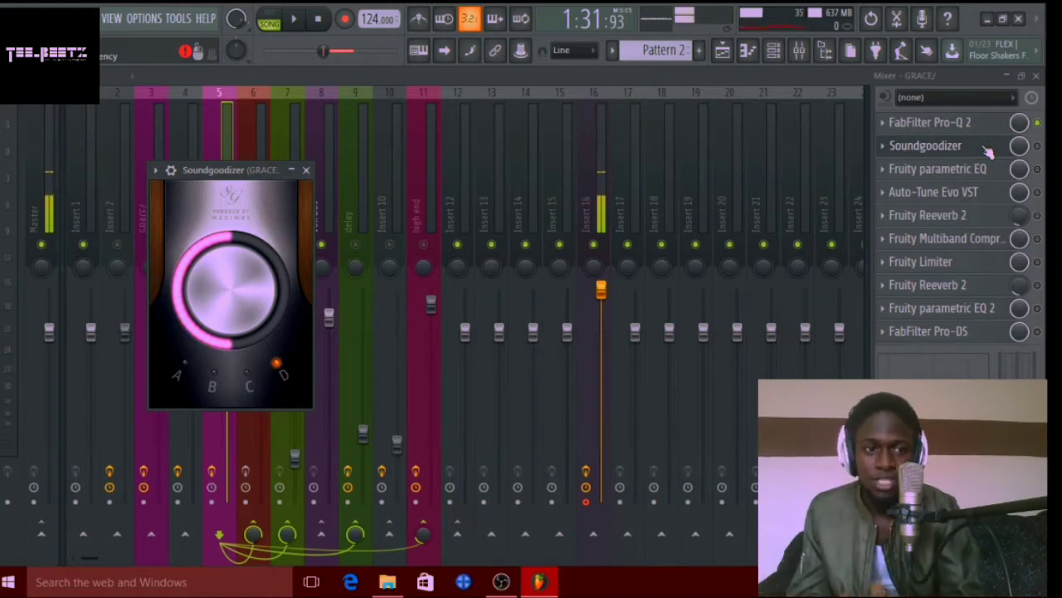
left_click(990, 149)
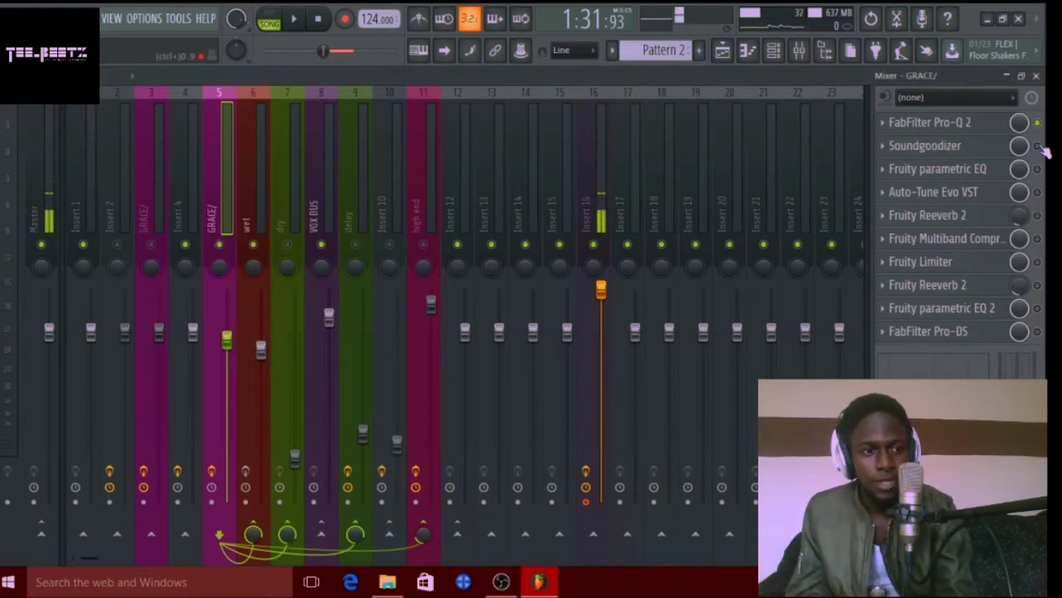
left_click(984, 148)
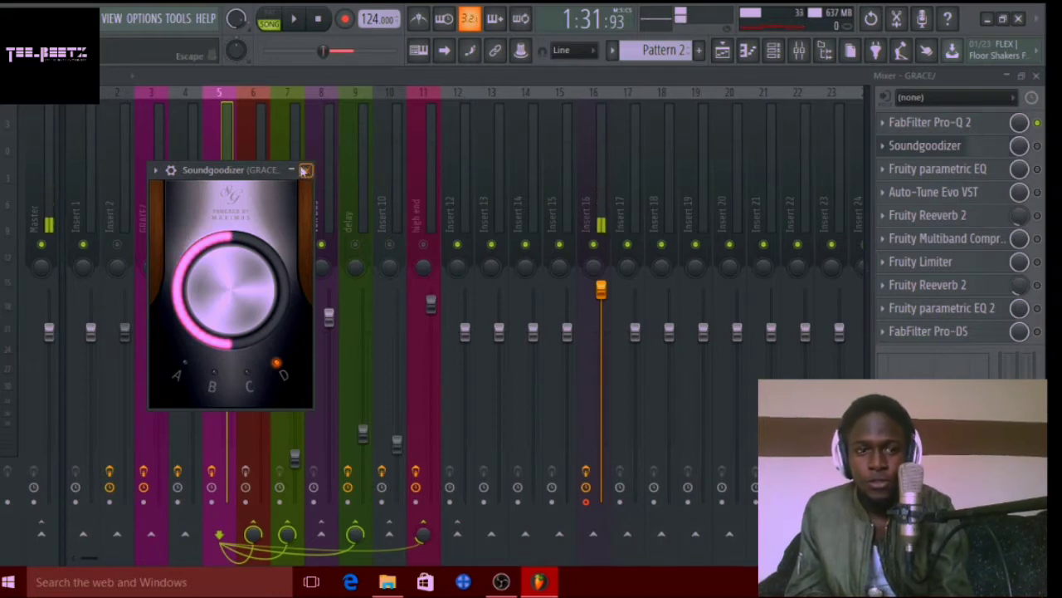
left_click(305, 171)
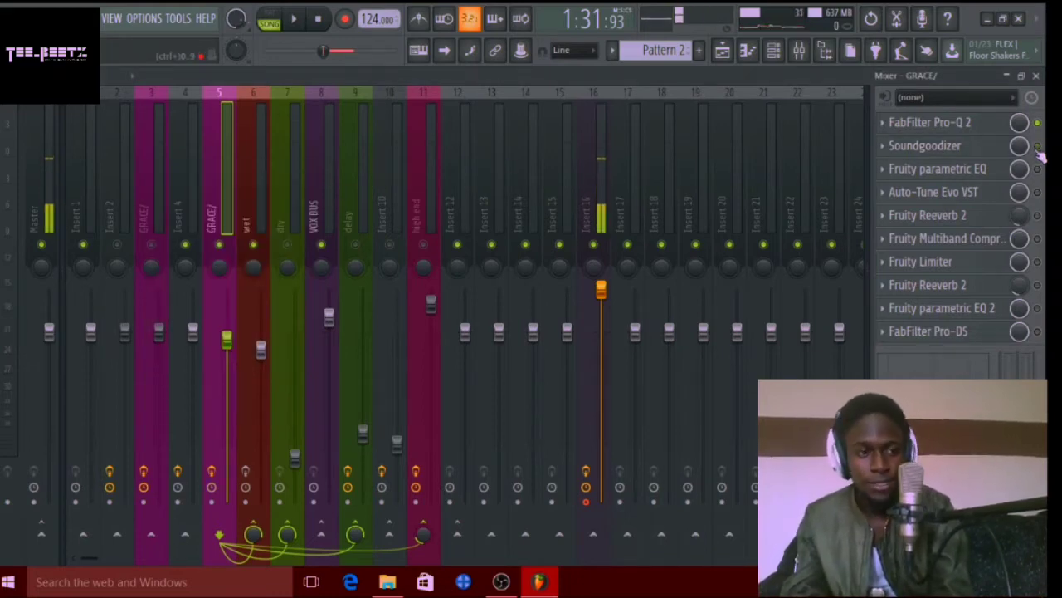
Play the song and compare the vocal with and without Soundgoodizer, leaving the effect enabled.
key("space")
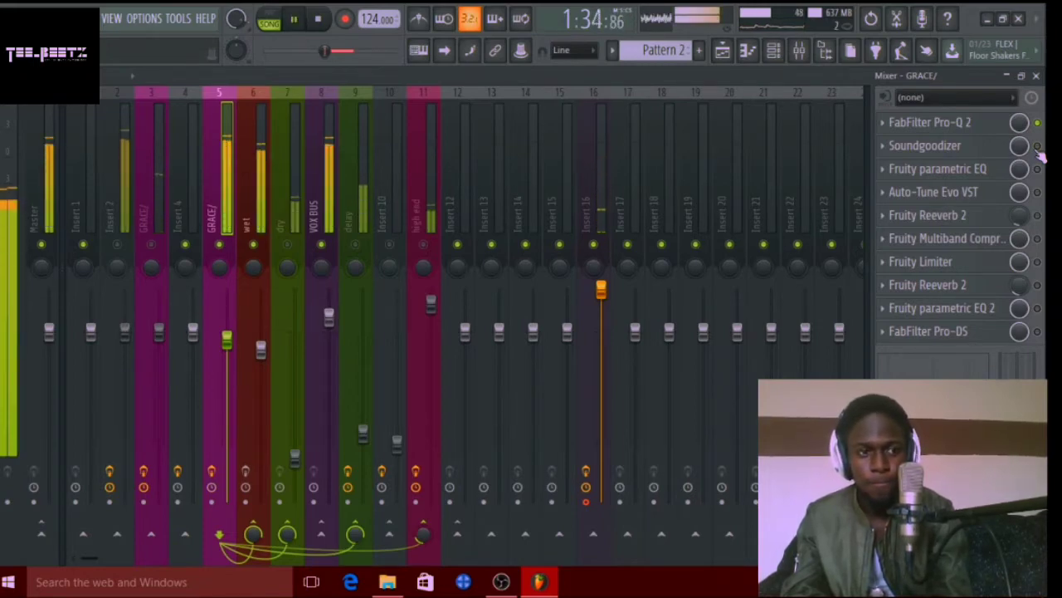
key("space")
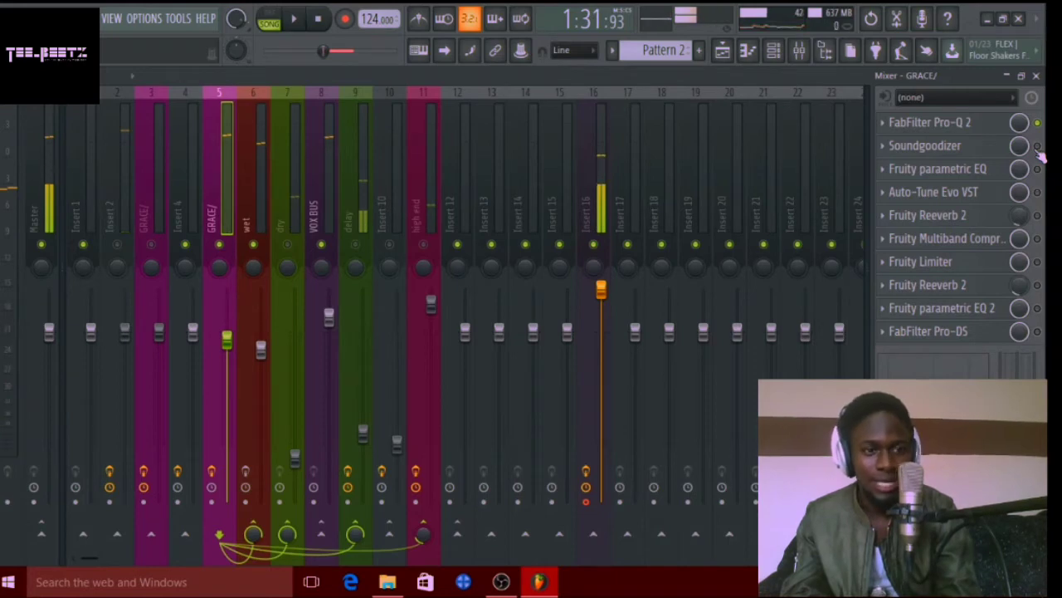
key("space")
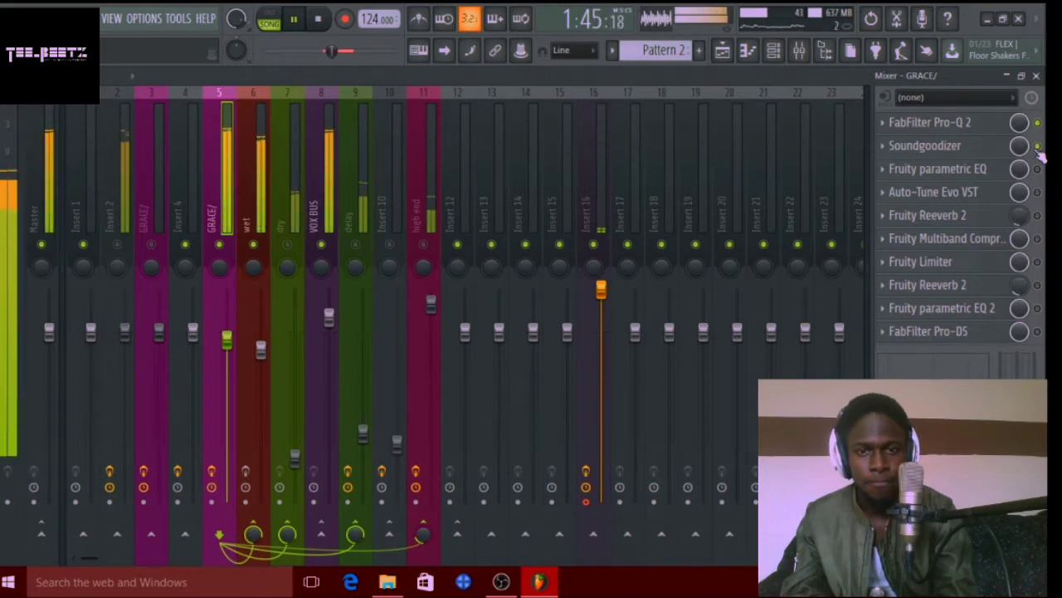
left_click(1037, 146)
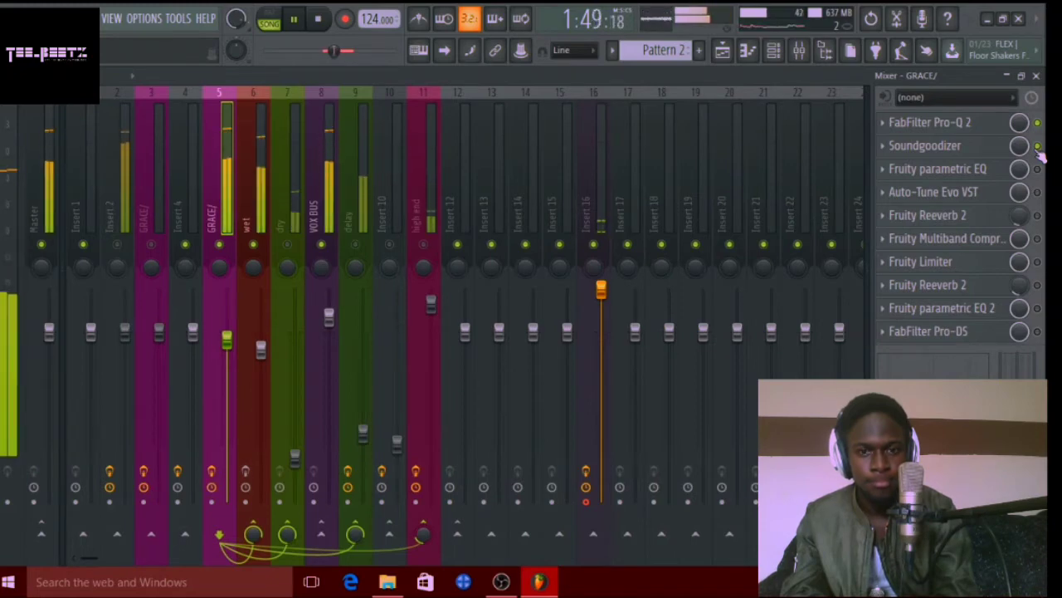
key("space")
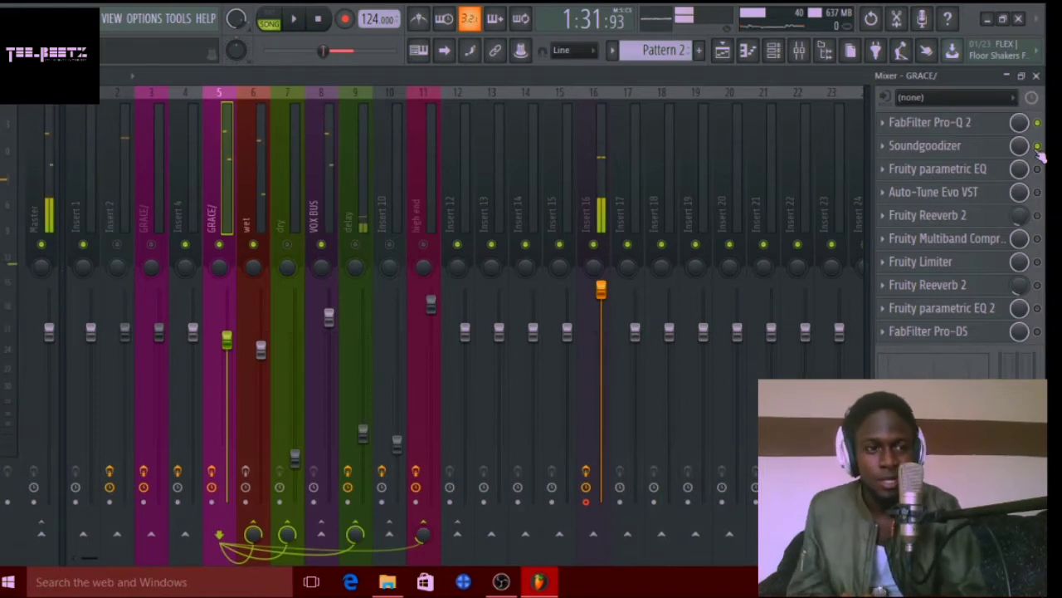
Examine the band settings of the Fruity parametric EQ on mixer track 5, and close its window.
left_click(999, 175)
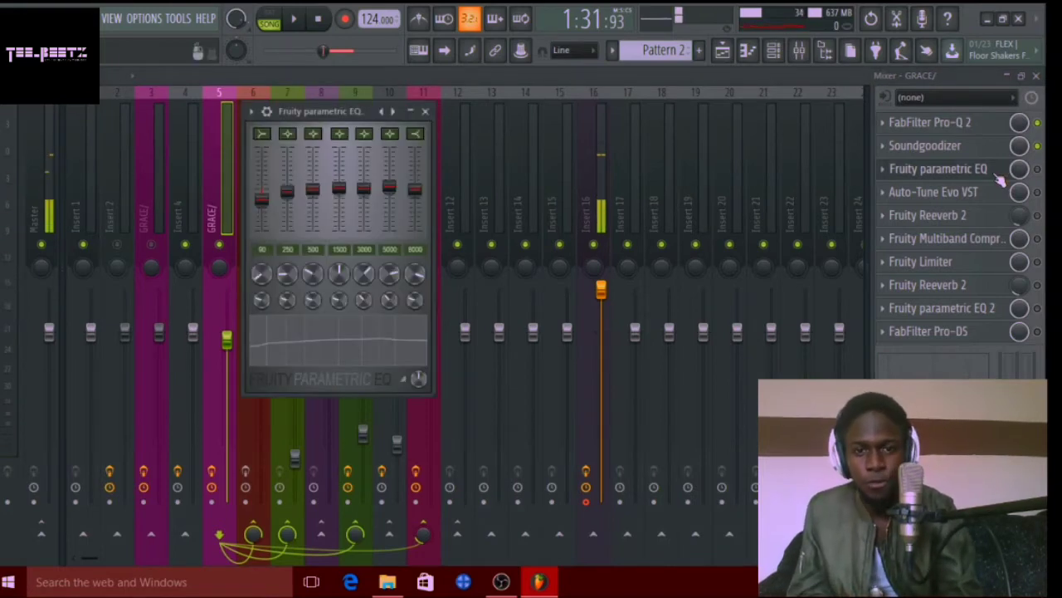
left_click(1000, 178)
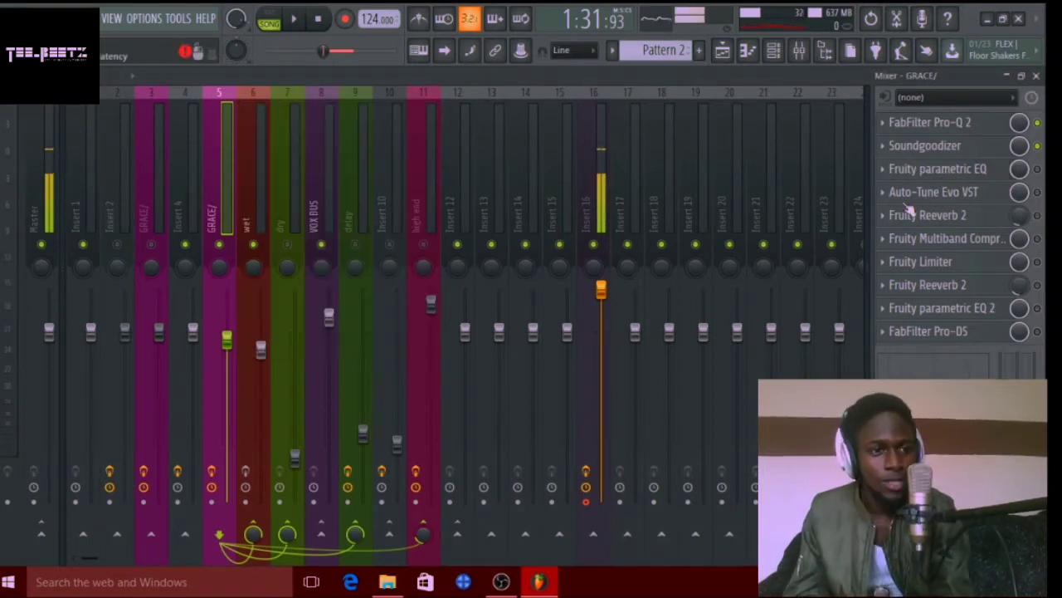
left_click(992, 171)
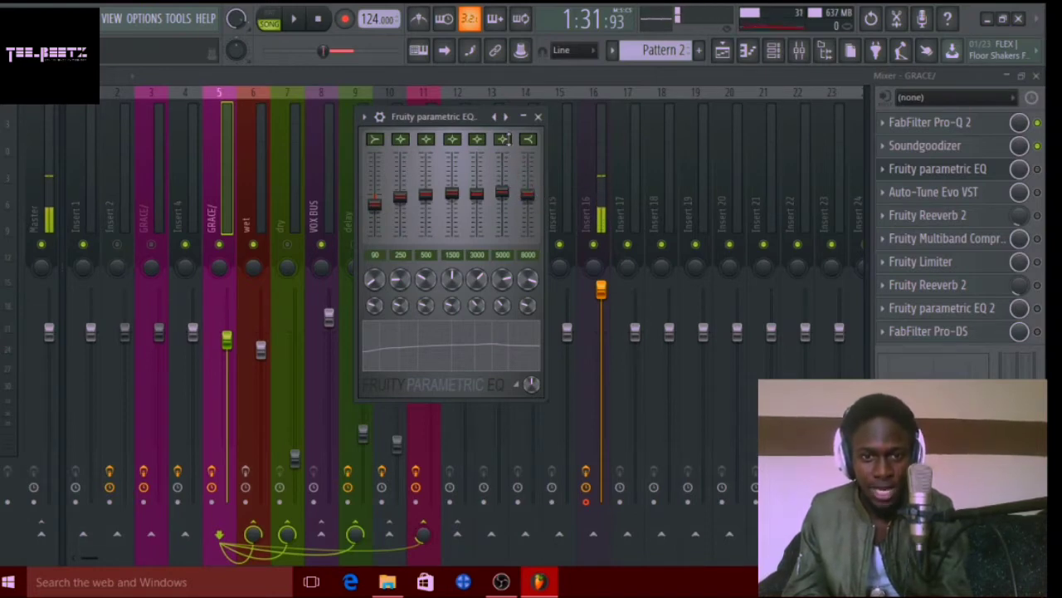
left_click(539, 116)
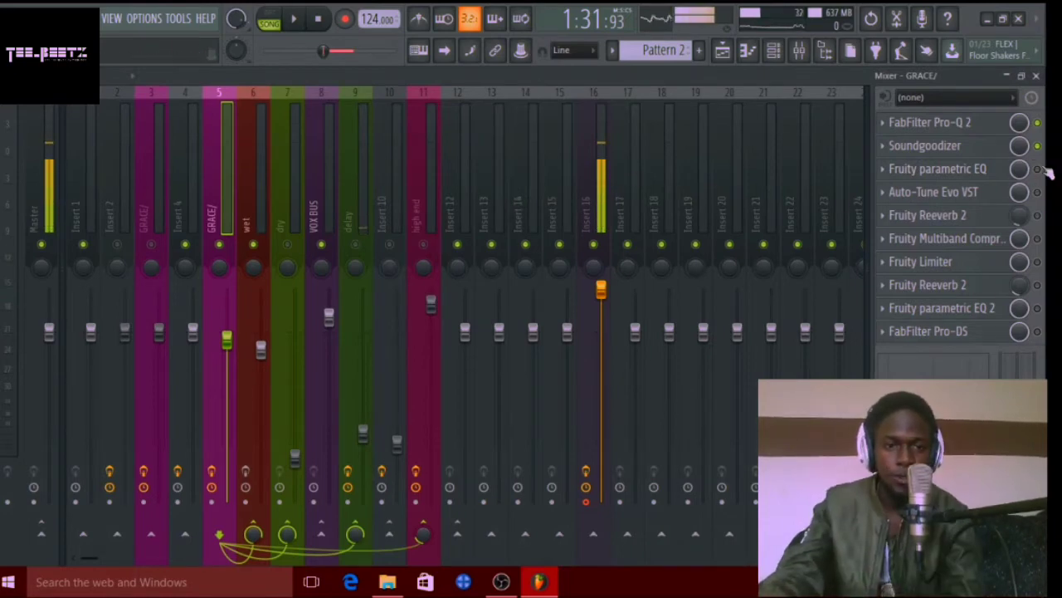
Play the song to compare the vocal before and after Fruity parametric EQ, leaving the effect enabled.
key("space")
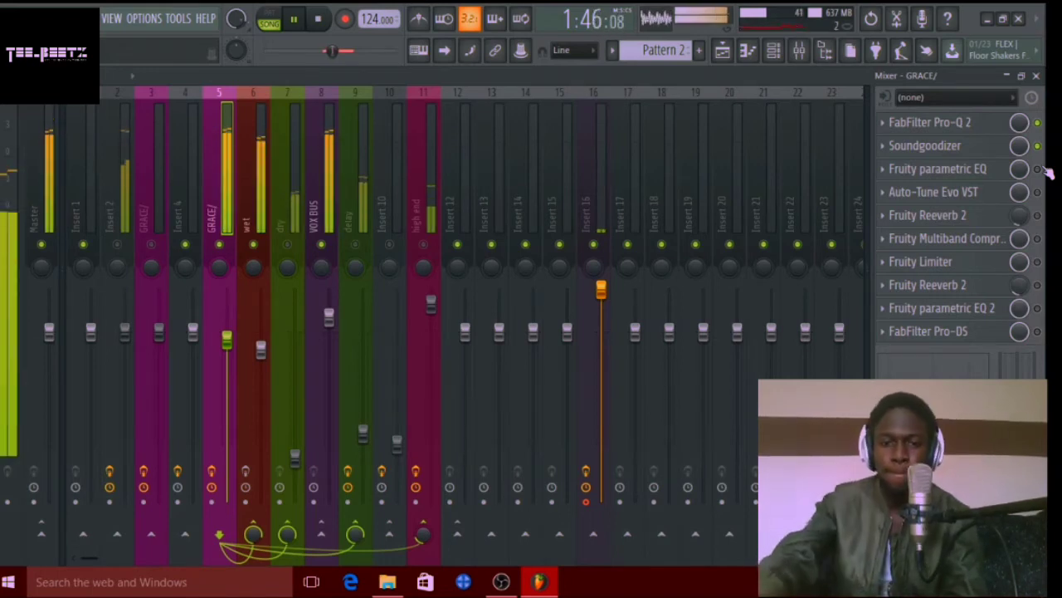
key("space")
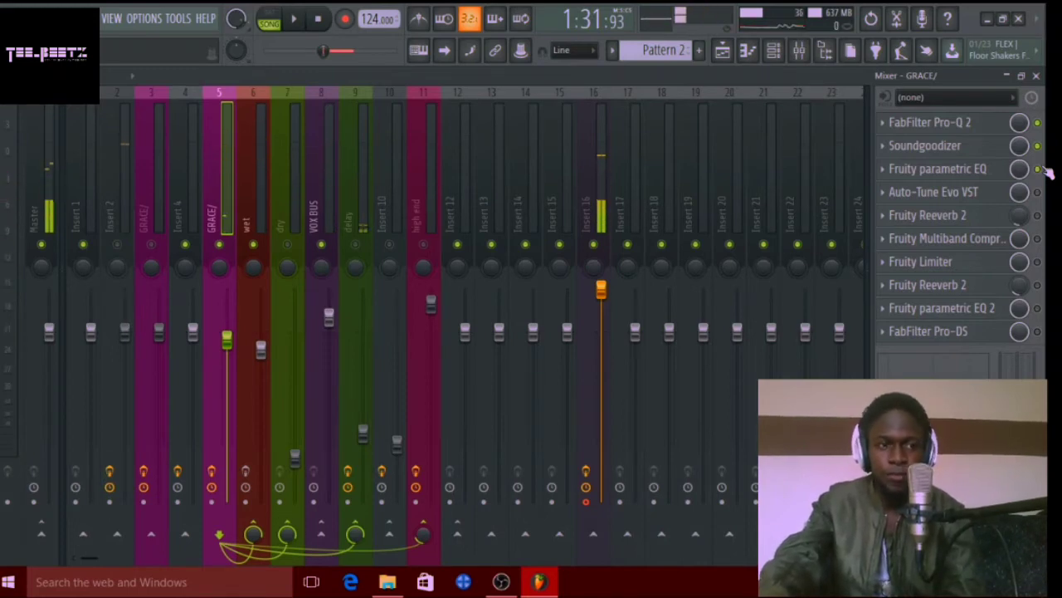
key("space")
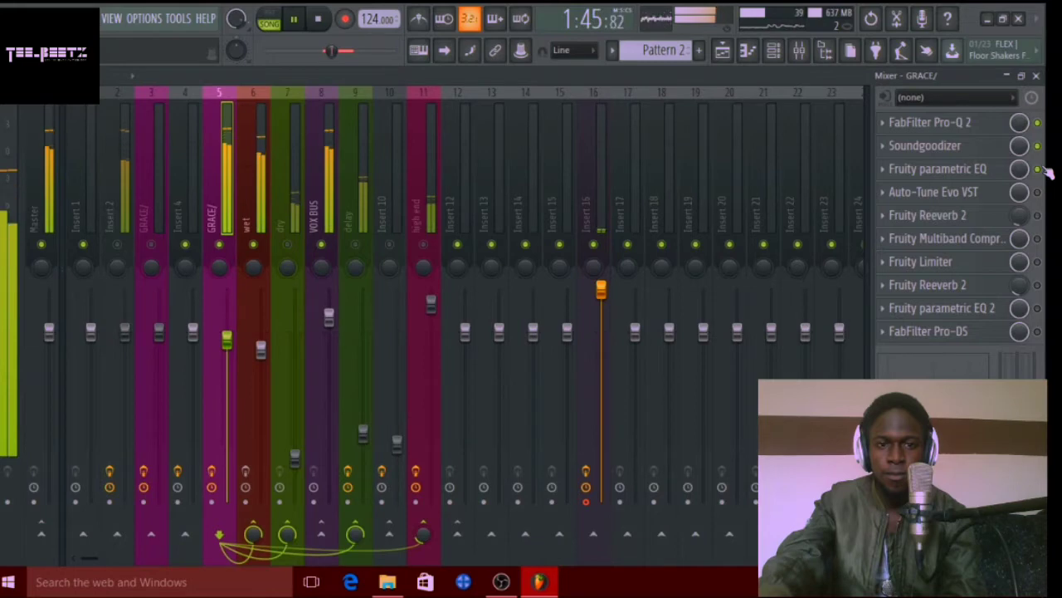
key("space")
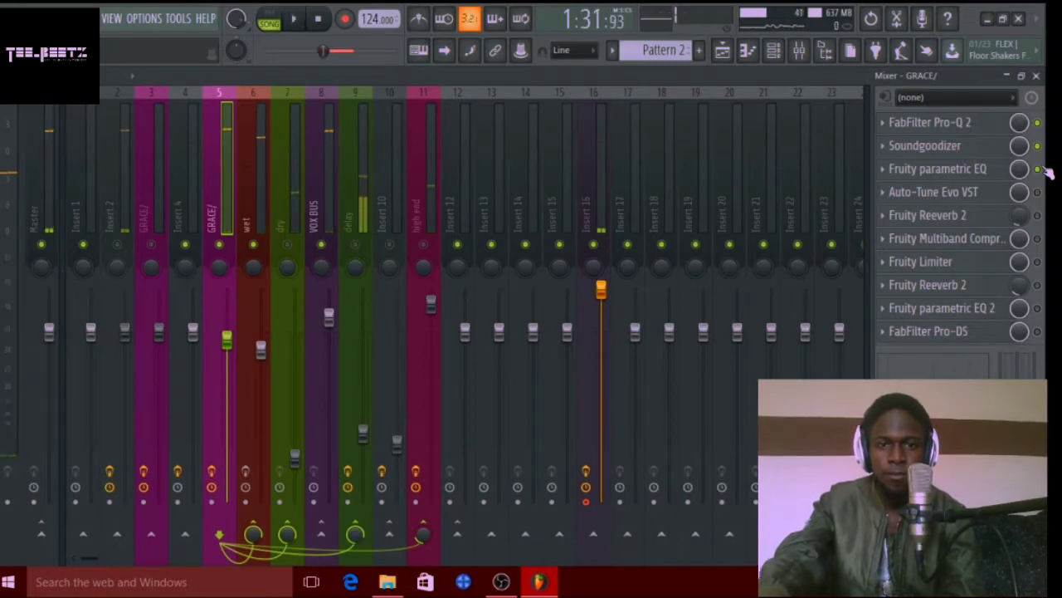
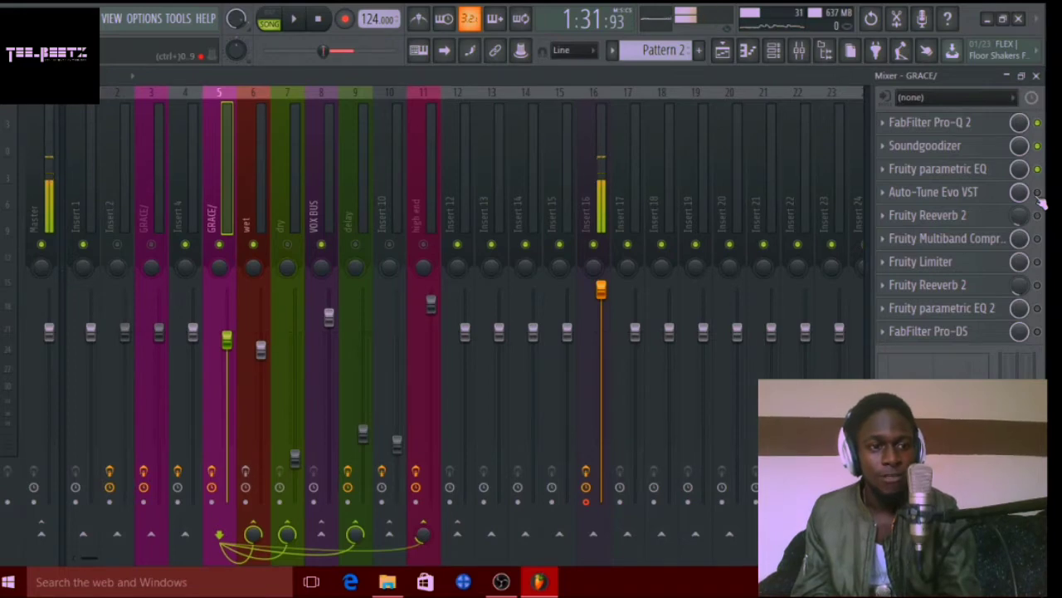
Enable Auto-Tune Evo VST on mixer track 5 and open its settings with the full window in view.
left_click(1038, 193)
left_click(965, 192)
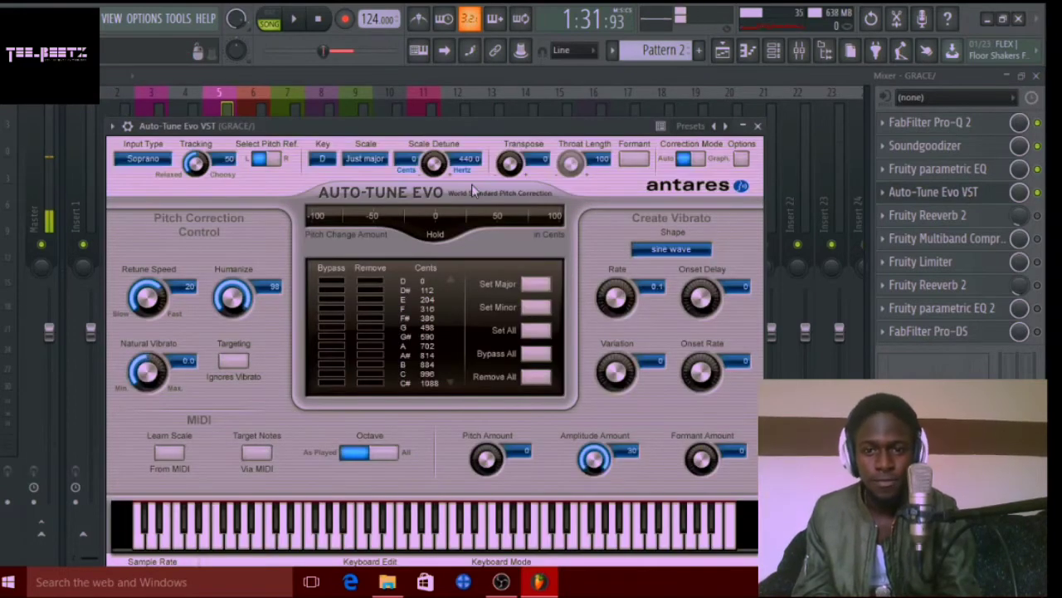
left_click_drag(465, 120, 467, 100)
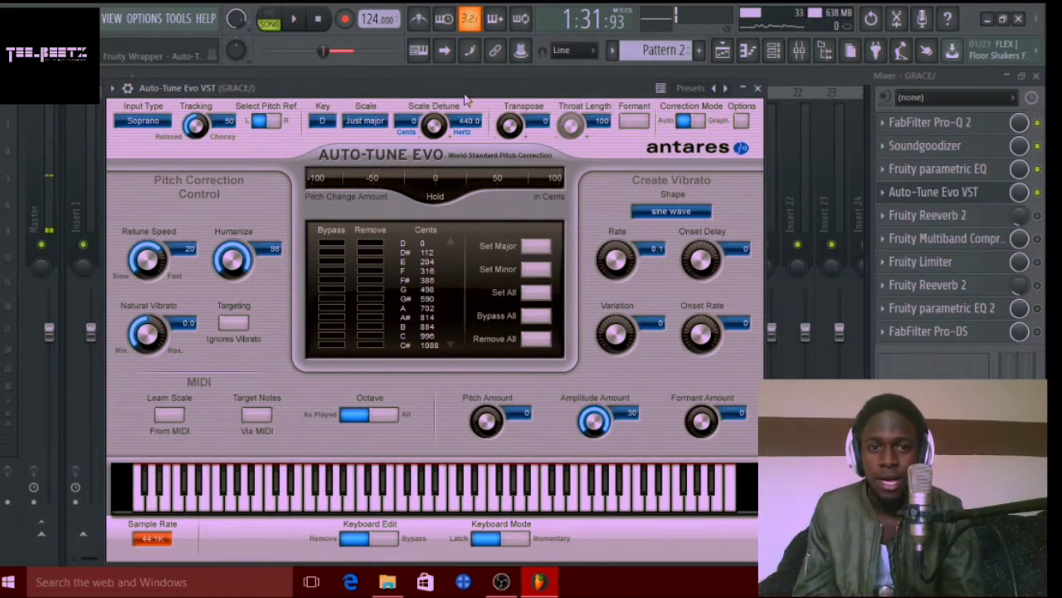
Review Auto-Tune Evo's input type, scale and vibrato shape options, set Humanize to 100, and close the plugin window.
left_click(163, 123)
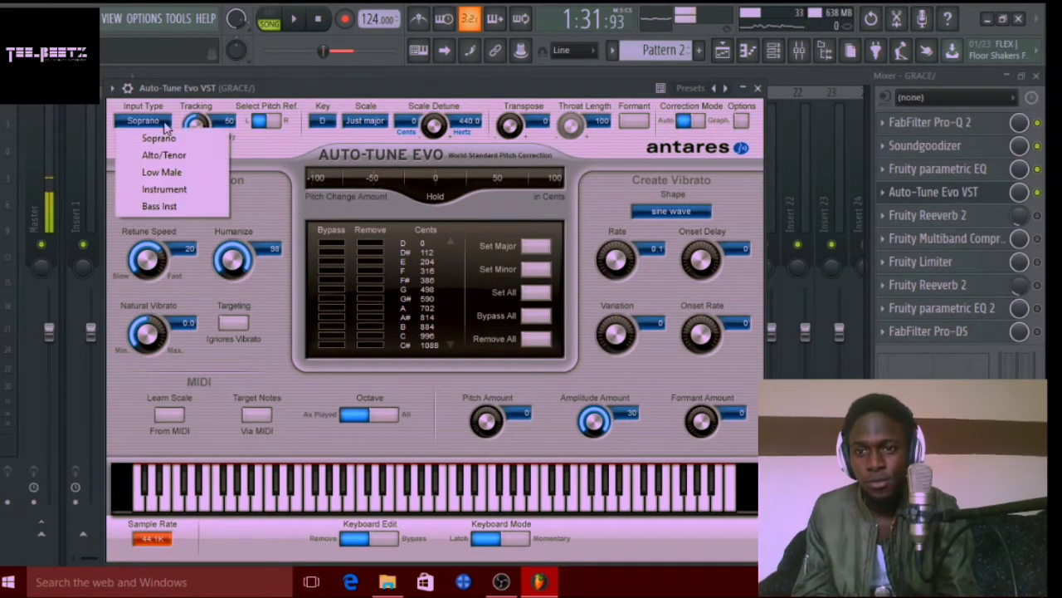
left_click(327, 100)
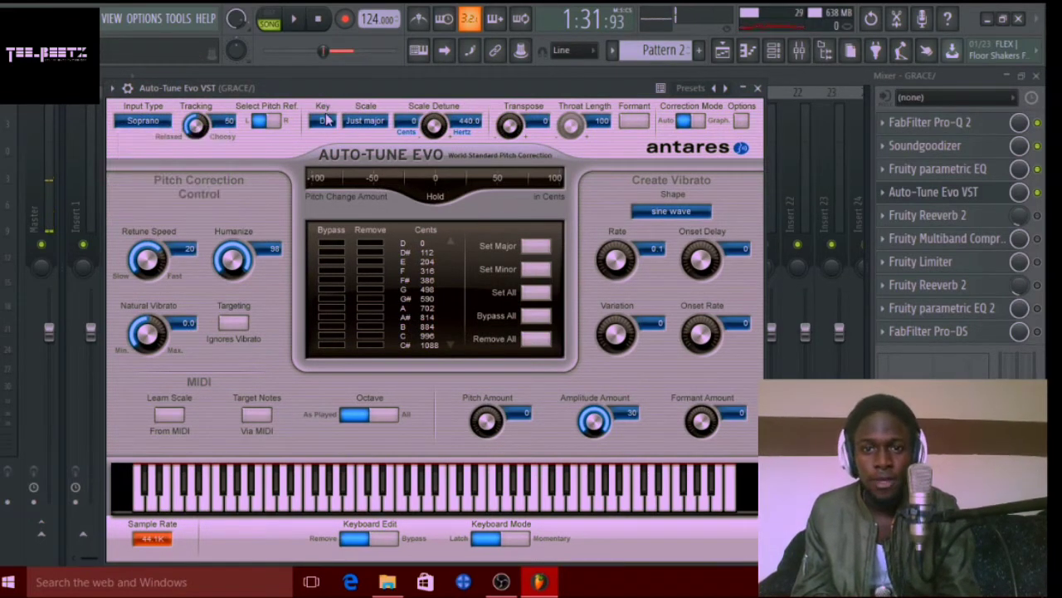
left_click(375, 123)
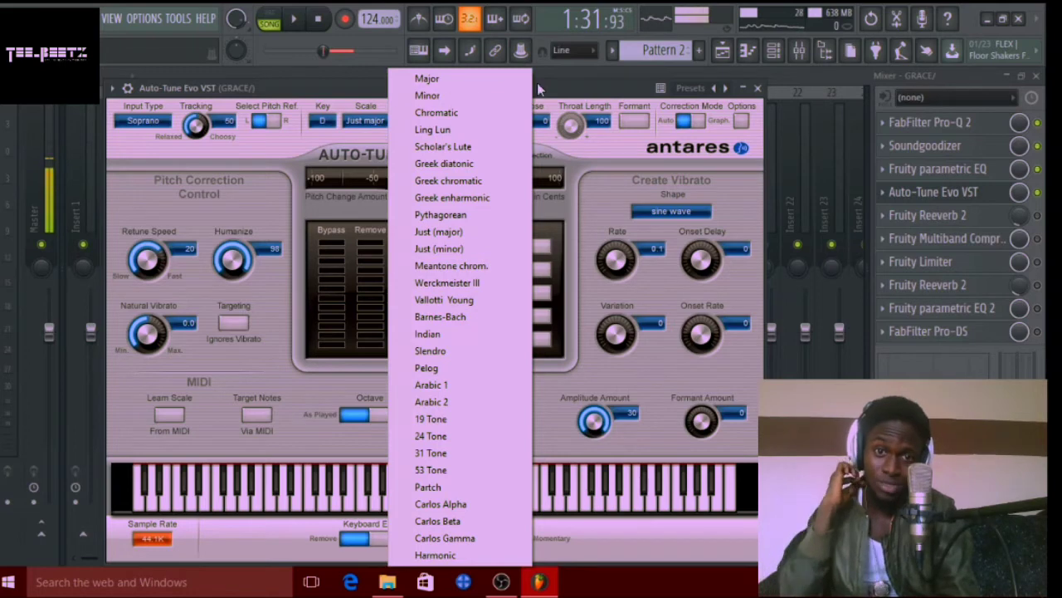
left_click(549, 92)
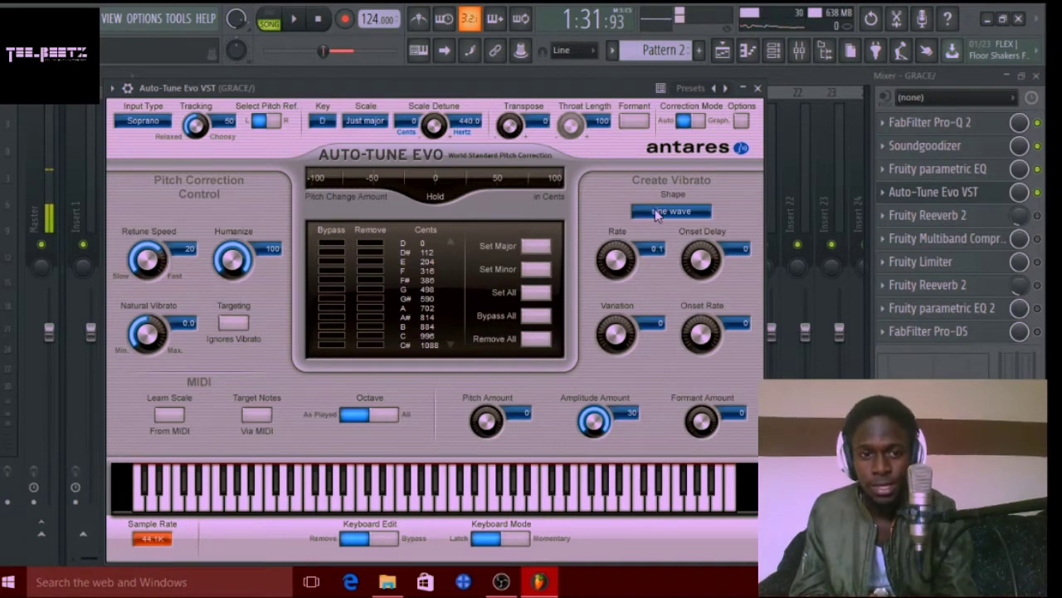
left_click(657, 213)
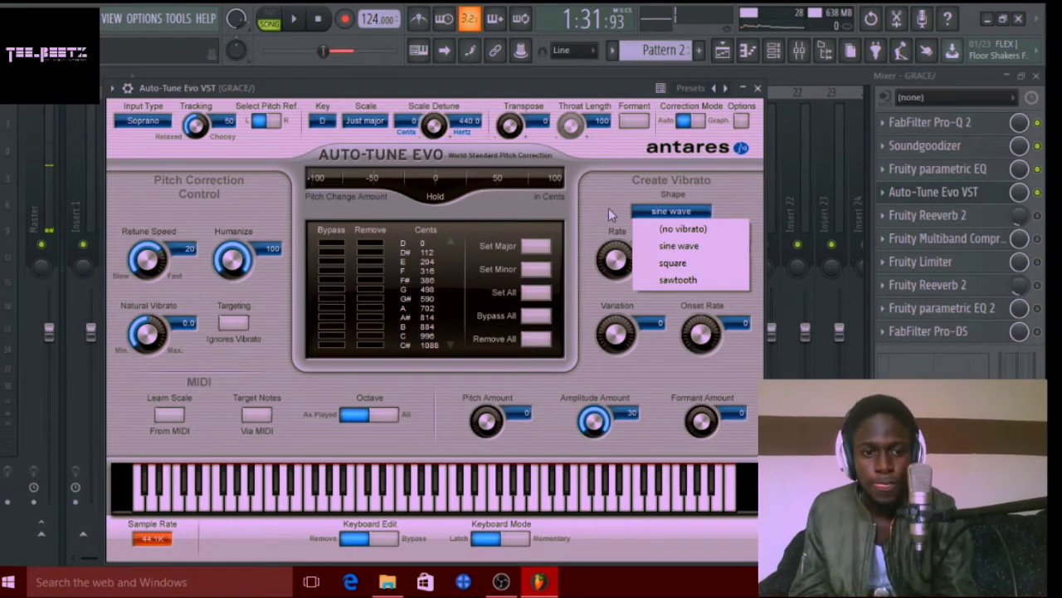
left_click(267, 356)
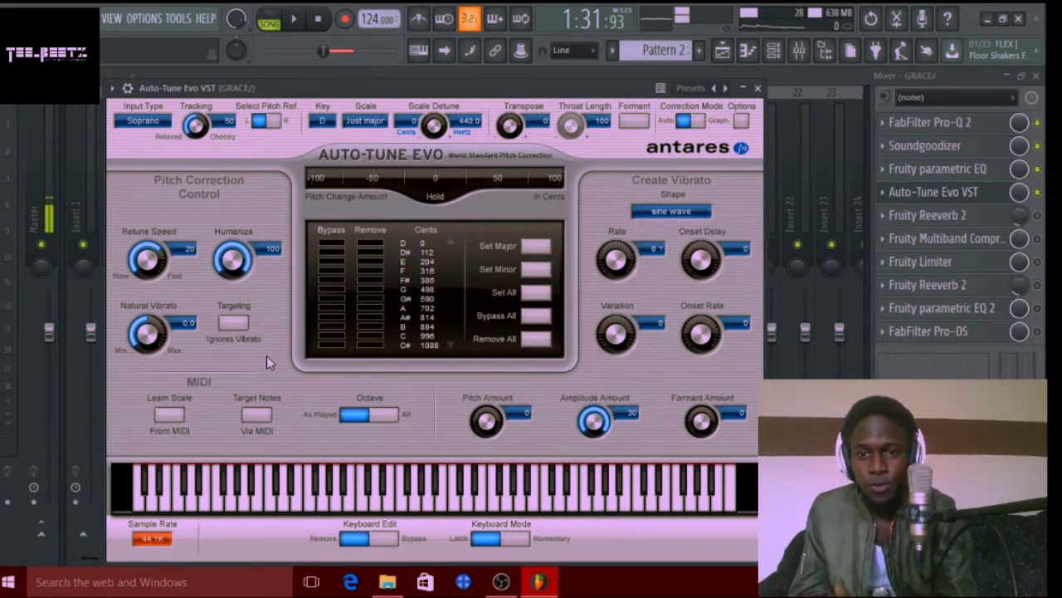
left_click(758, 87)
Play the song to hear Auto-Tune Evo VST on the vocal, check its window during playback, and close it after stopping.
key("space")
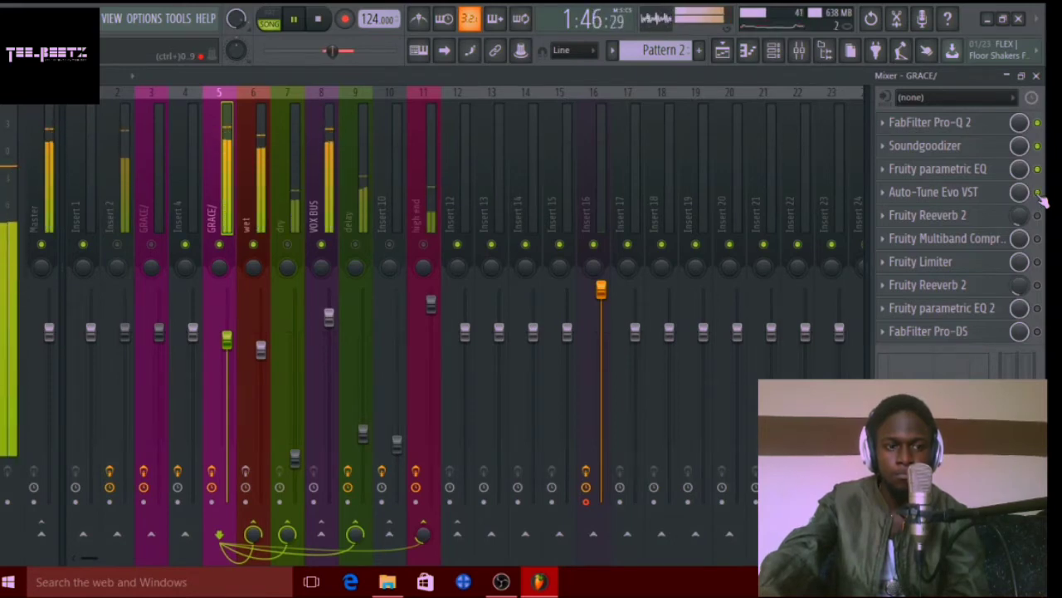
left_click(997, 195)
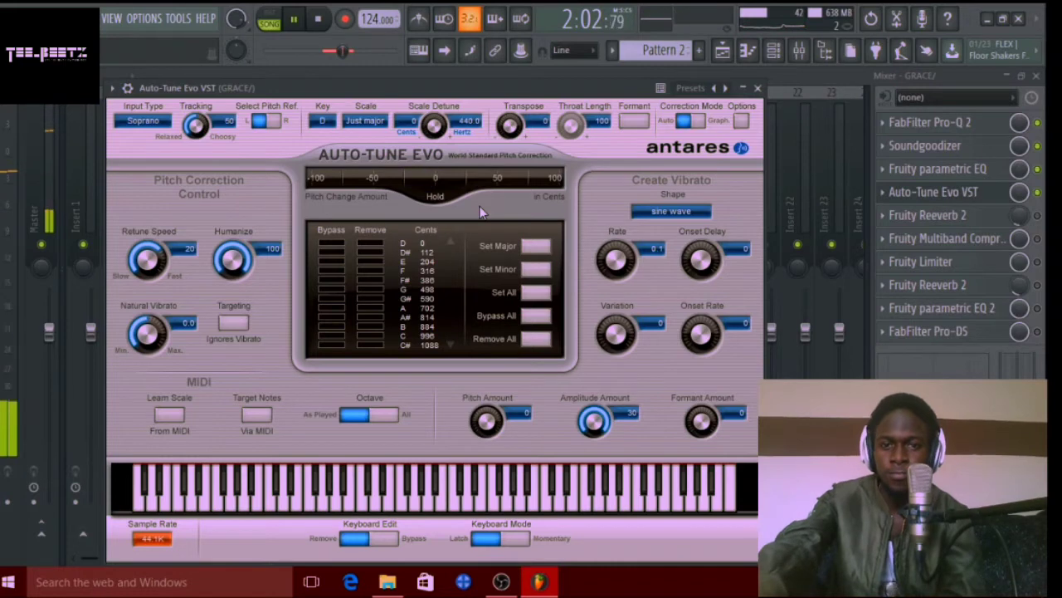
key("space")
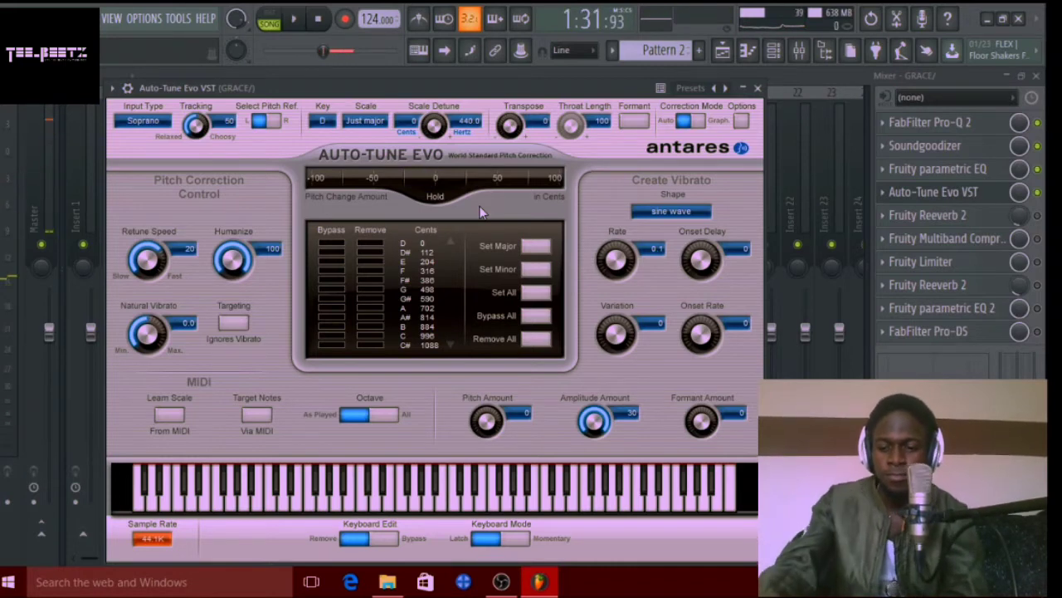
left_click(757, 87)
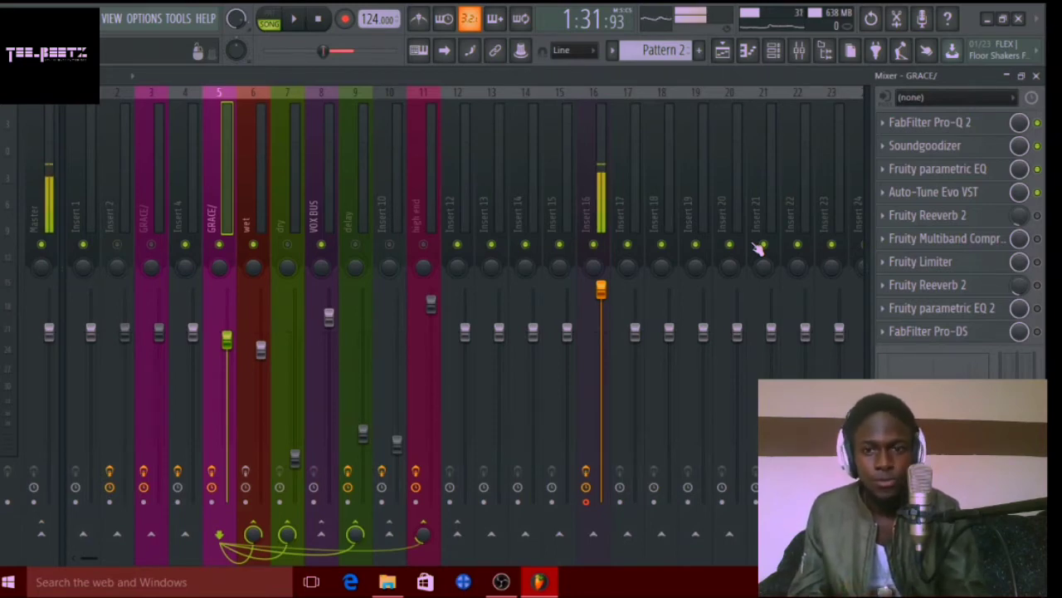
Review the first Fruity Reeverb 2 on mixer track 5, enable it, and play the song to hear its effect.
left_click(943, 225)
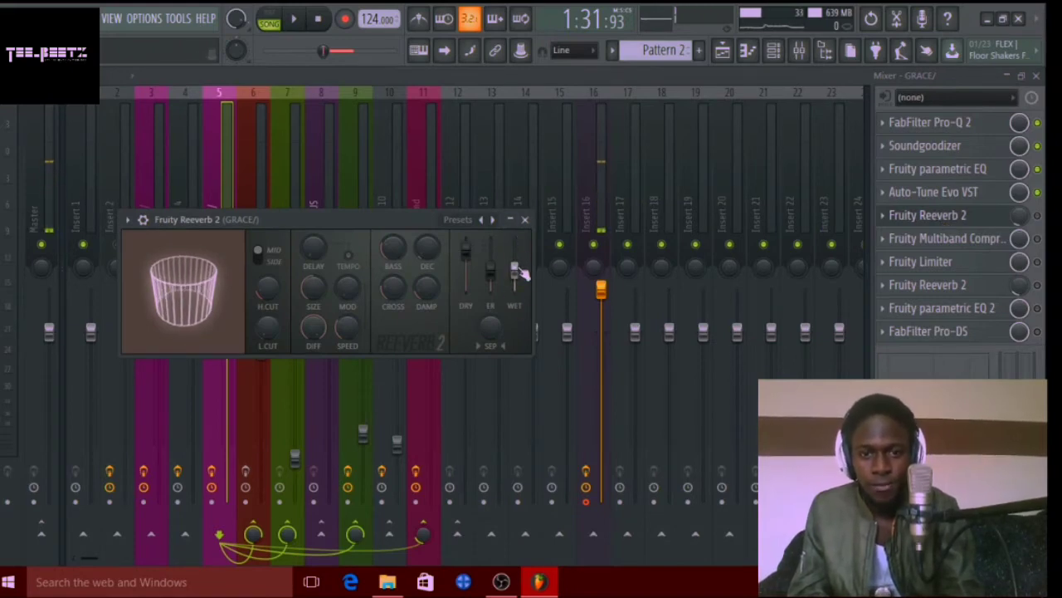
left_click(524, 219)
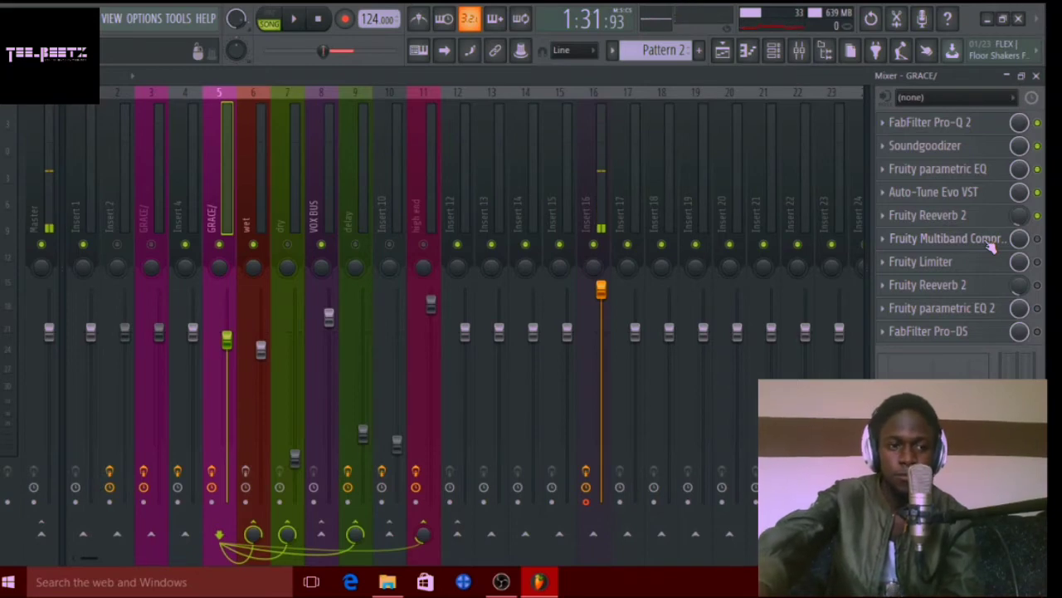
key("space")
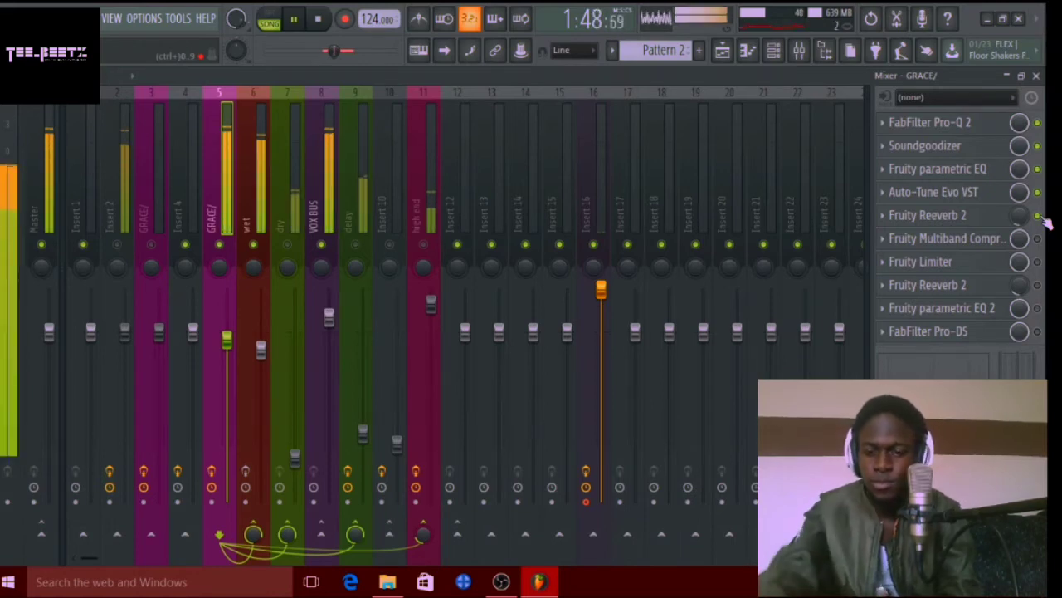
key("space")
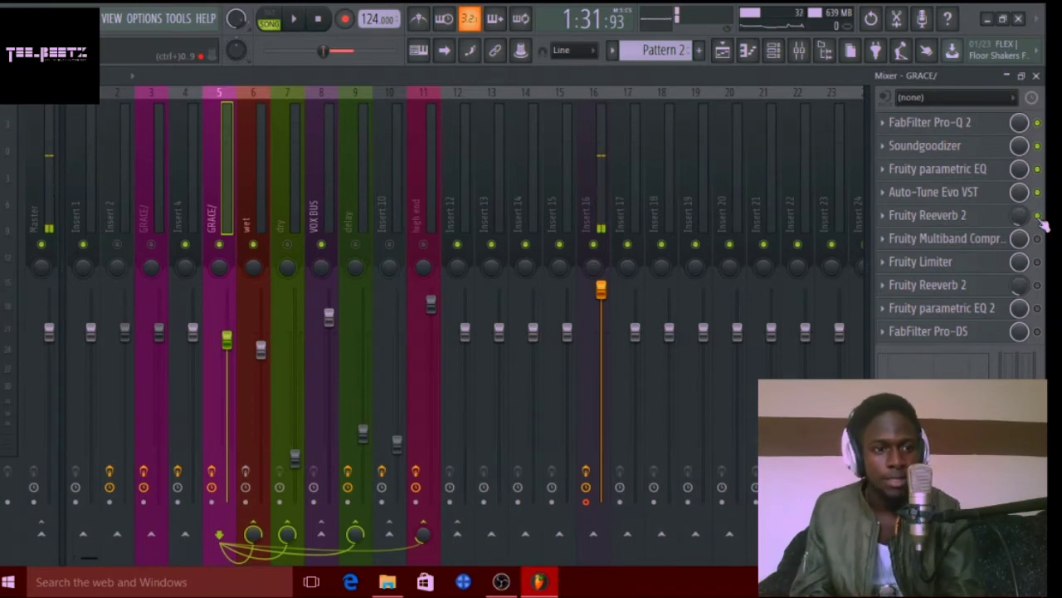
Examine the low, mid and high band settings of Fruity Multiband Compressor with its full window in view, and close it.
left_click(988, 241)
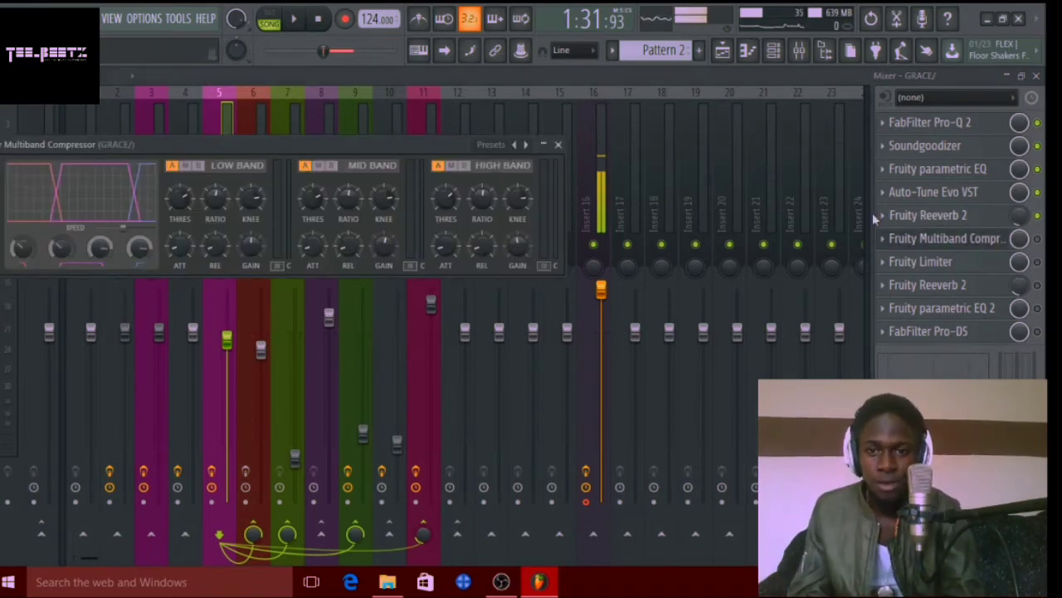
left_click_drag(438, 141, 568, 137)
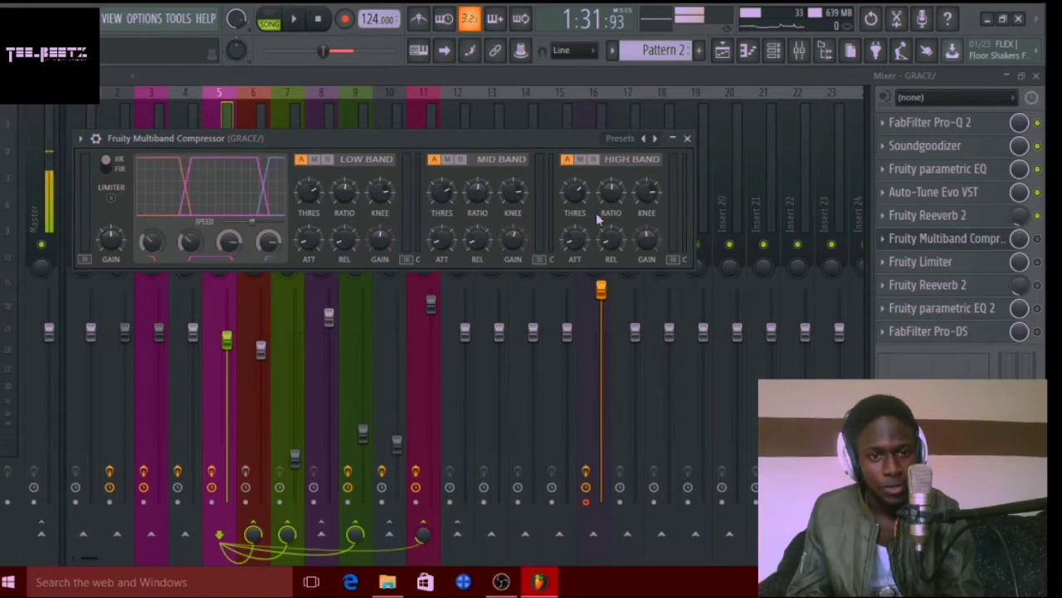
left_click(688, 139)
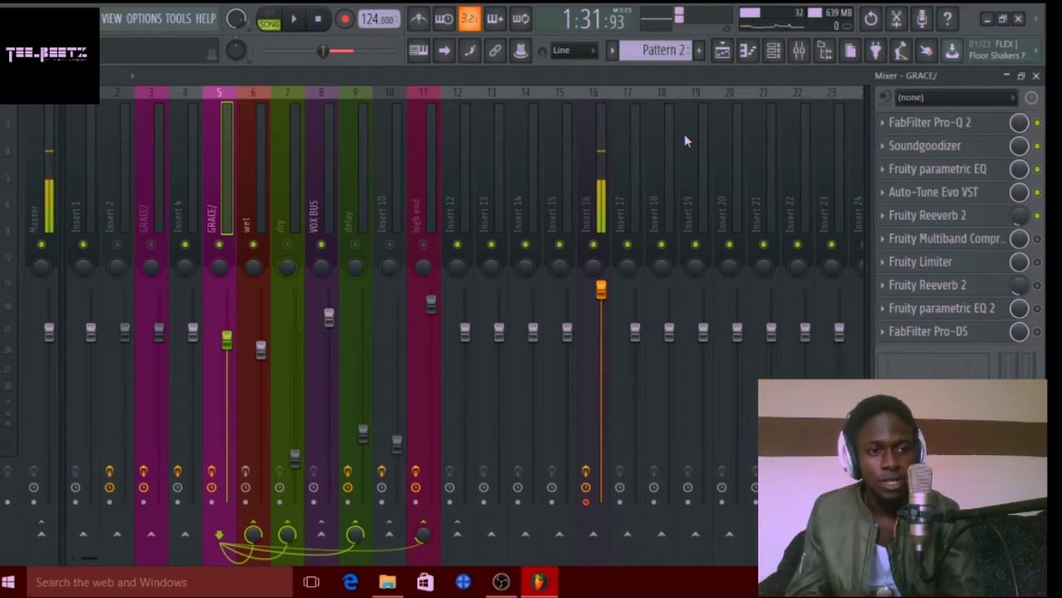
left_click(898, 249)
left_click(922, 248)
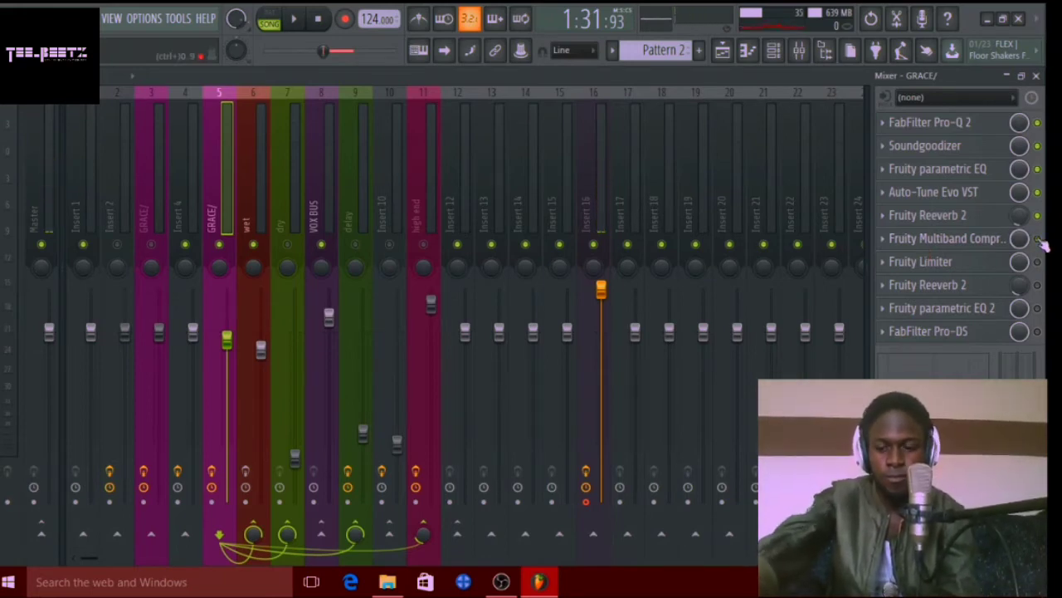
Play the song to compare the vocal without and with Fruity Multiband Compressor, leaving the effect enabled.
key("space")
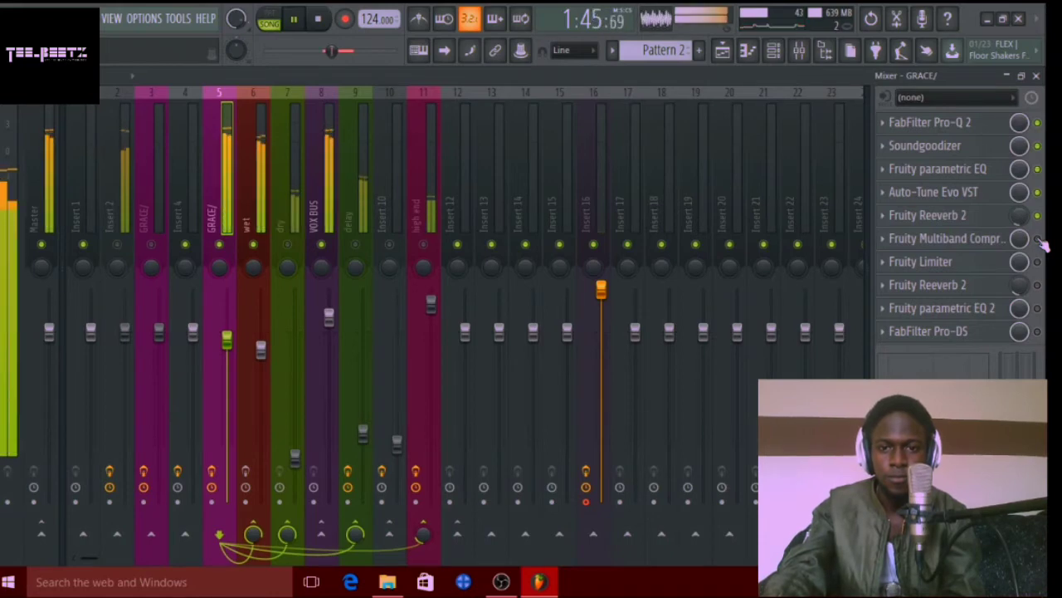
key("space")
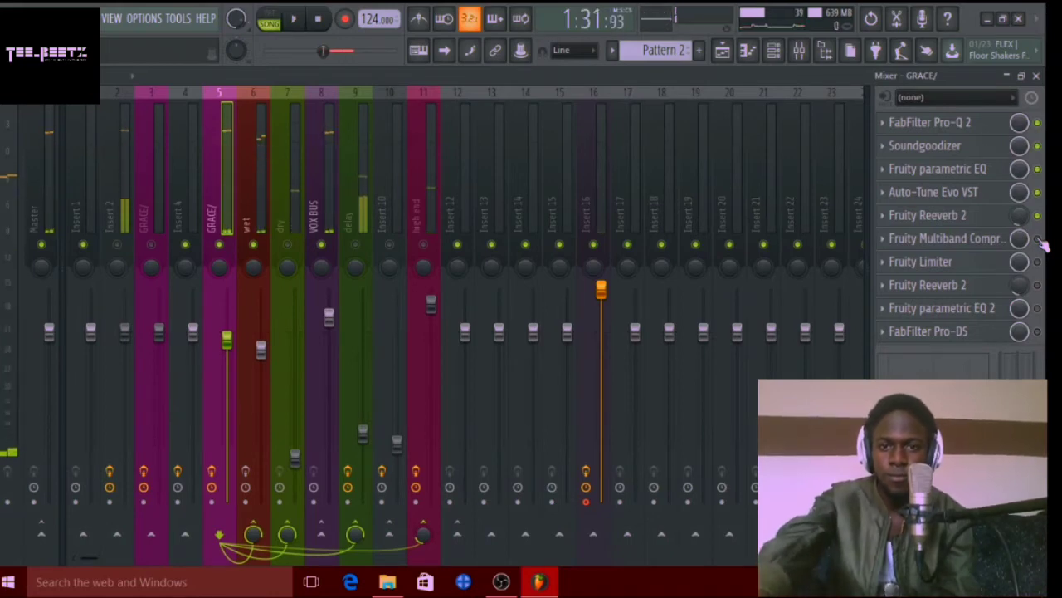
key("super")
key("super")
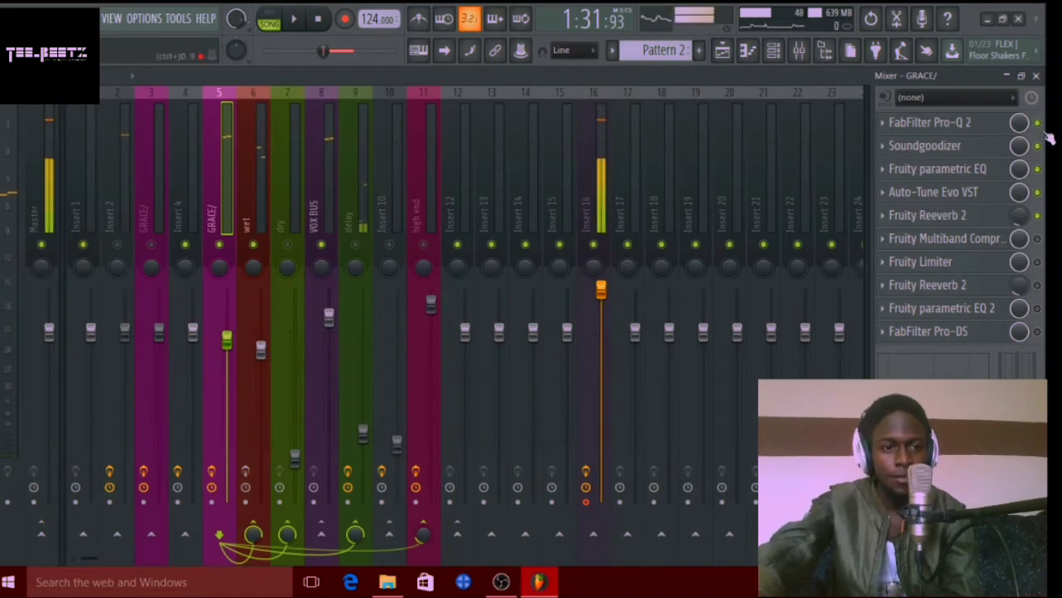
left_click(1037, 239)
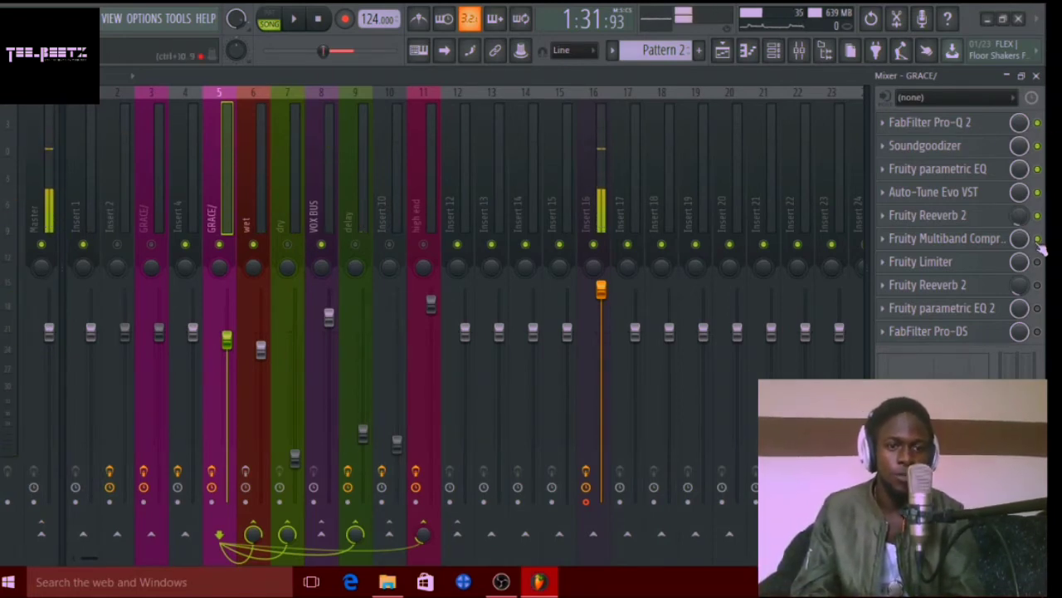
key("space")
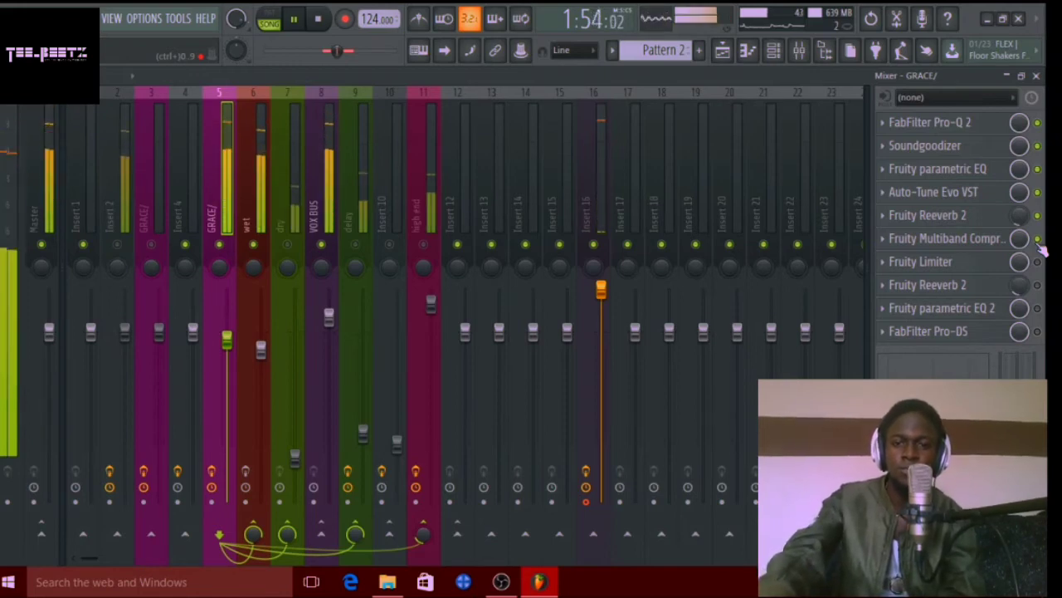
key("space")
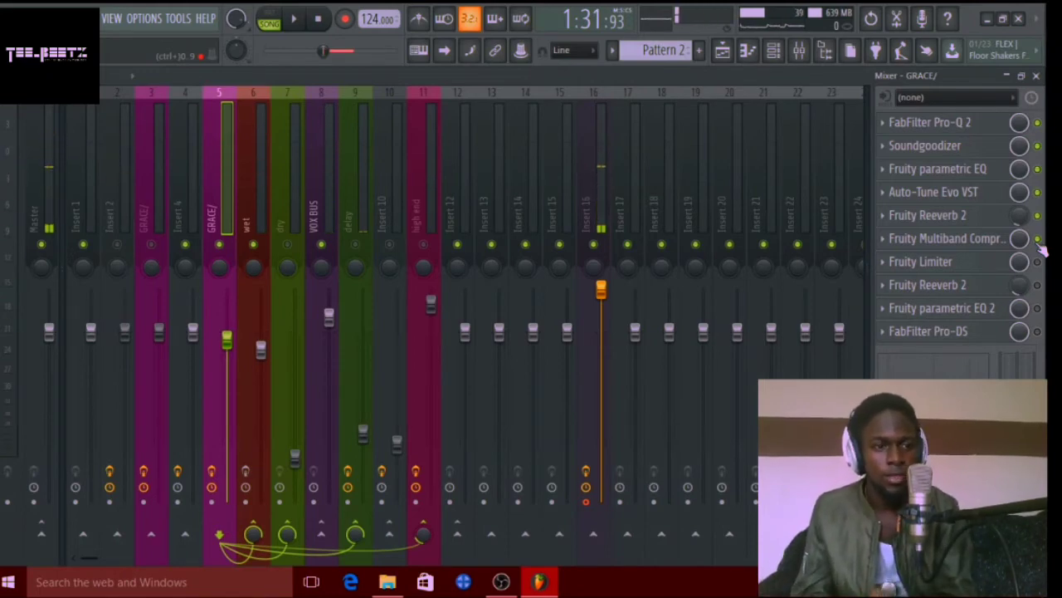
Recheck the Fruity Multiband Compressor settings and examine Fruity Limiter's compressor and noise gate settings, closing both windows.
left_click(968, 239)
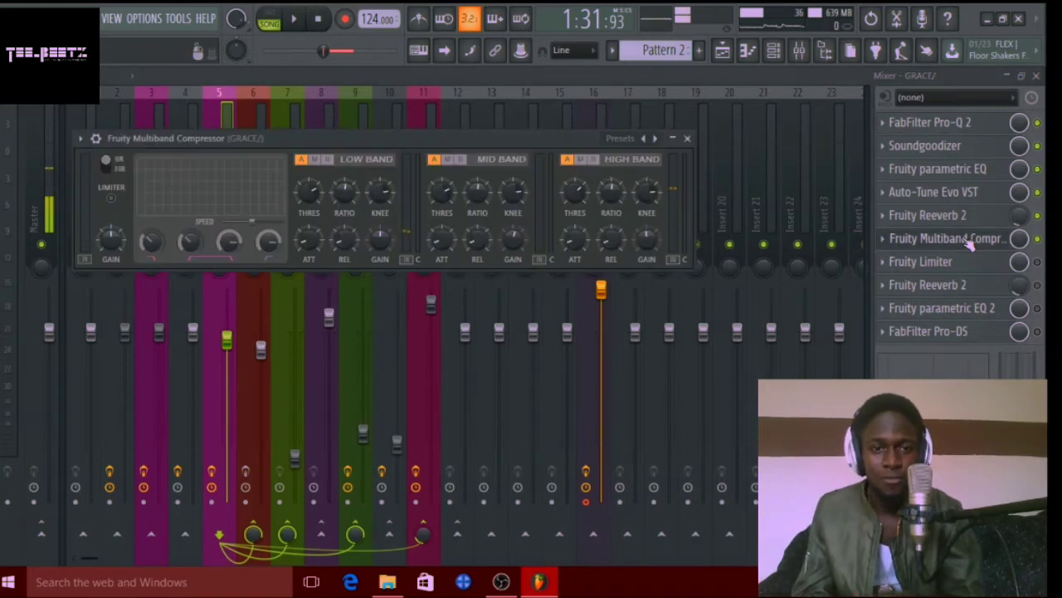
left_click(968, 239)
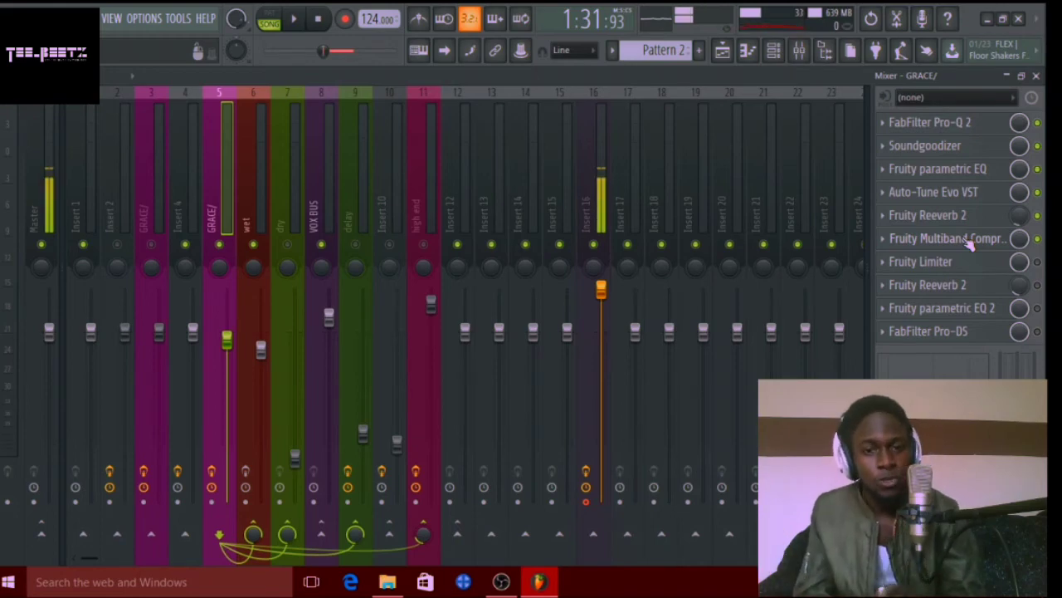
left_click(970, 264)
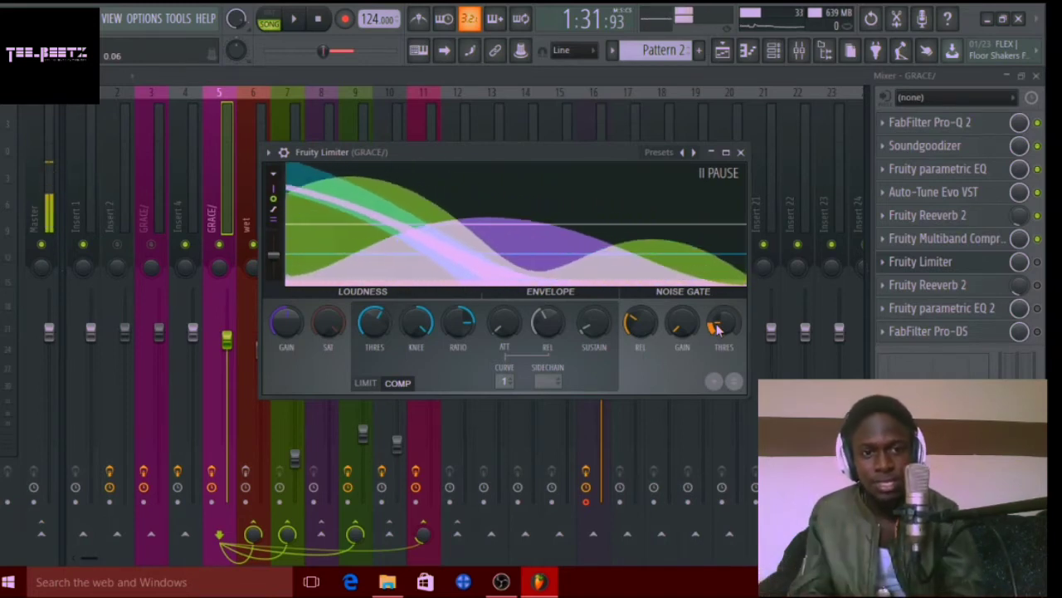
left_click(741, 152)
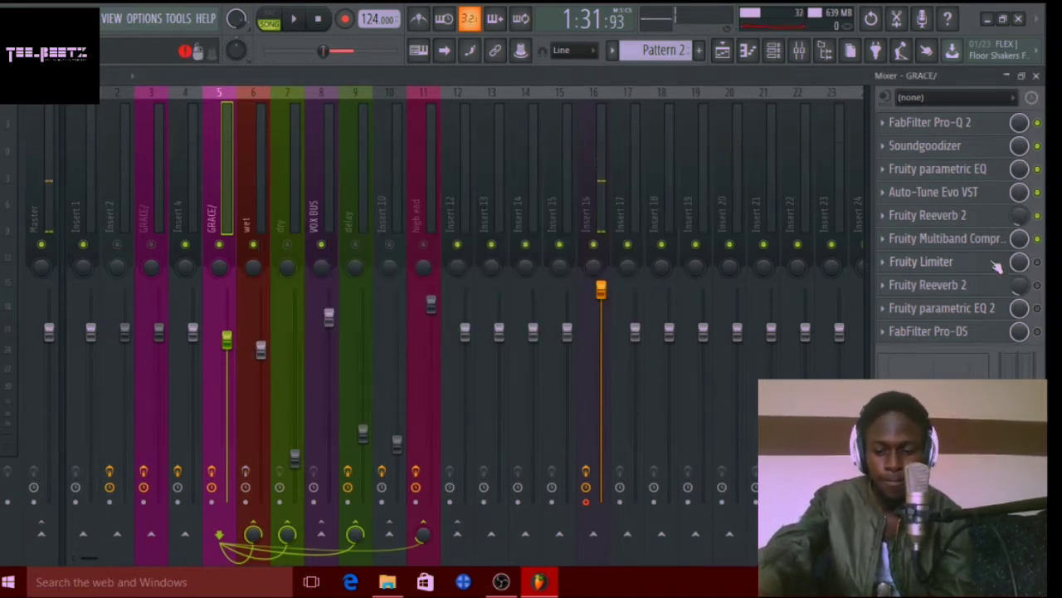
Play the song to compare the vocal without and with Fruity Limiter, watching its level graph, and leave the effect enabled with its window closed.
key("space")
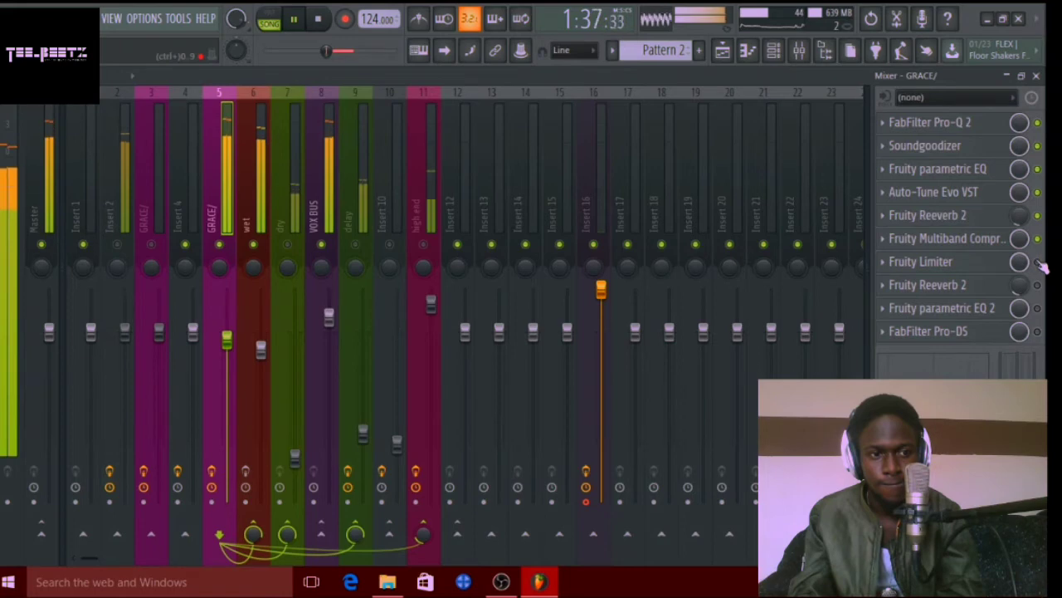
key("space")
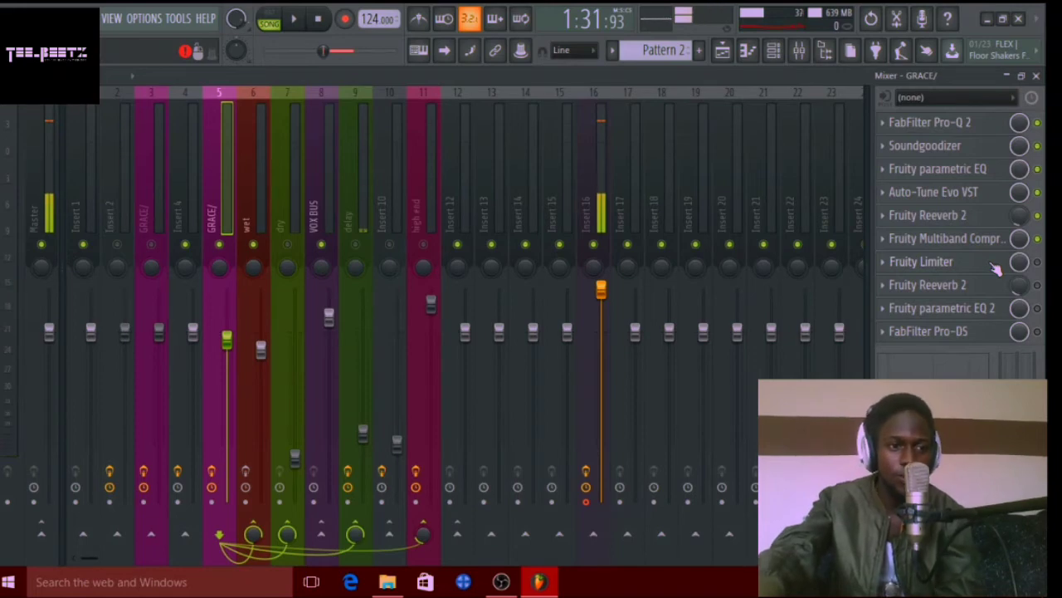
key("space")
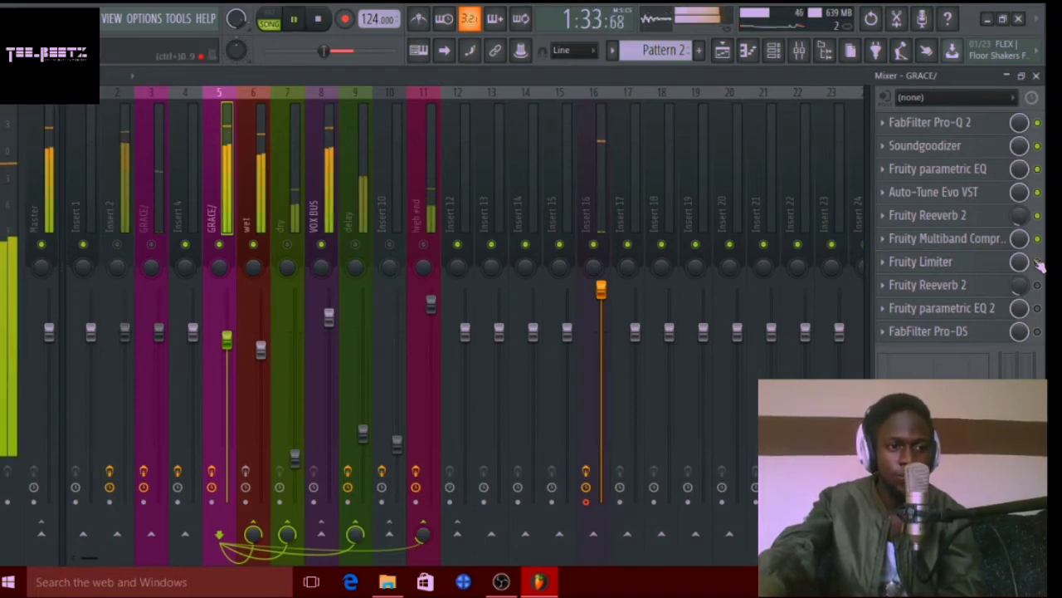
left_click(1006, 262)
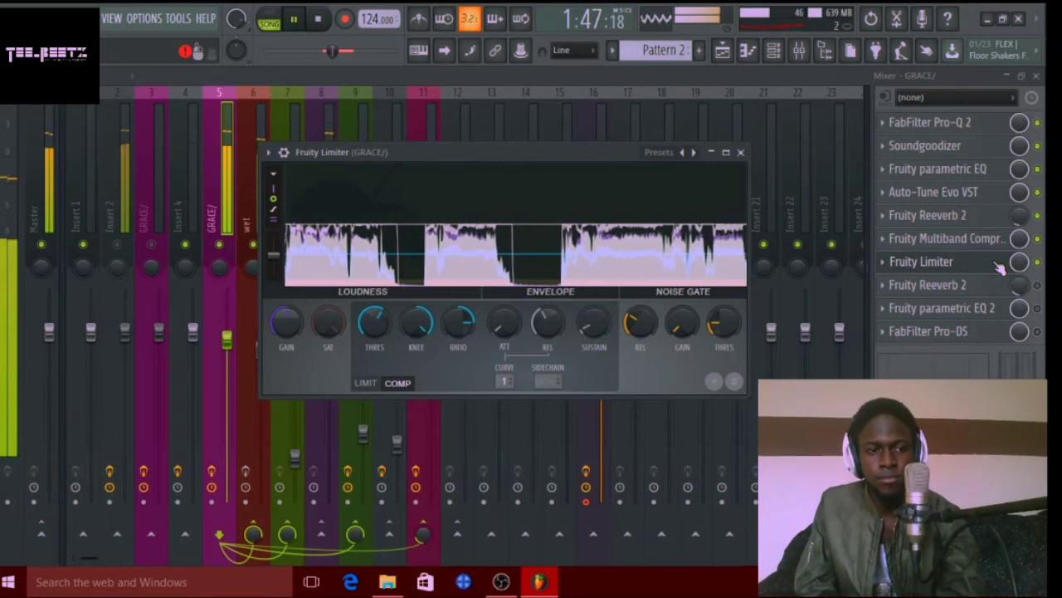
key("space")
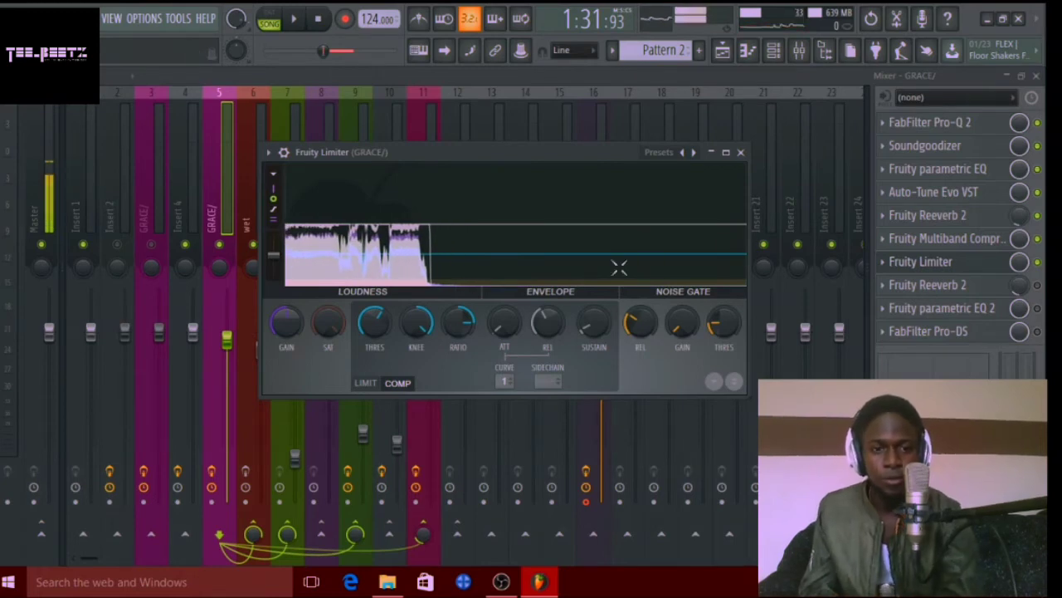
left_click(740, 153)
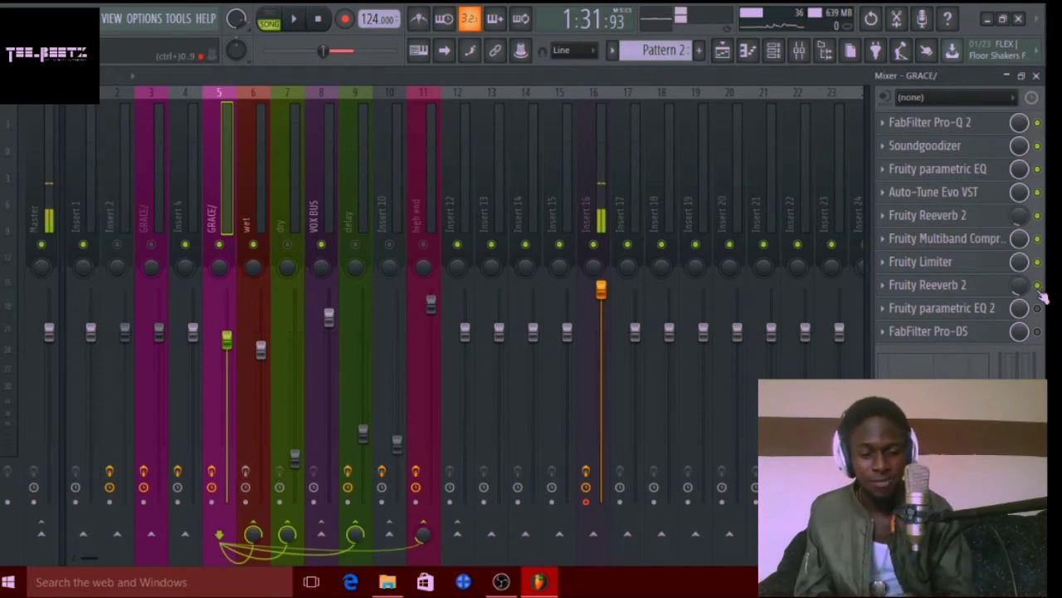
Enable the second Fruity Reeverb 2 on mixer track 5, play the song to hear it, and review its settings.
key("space")
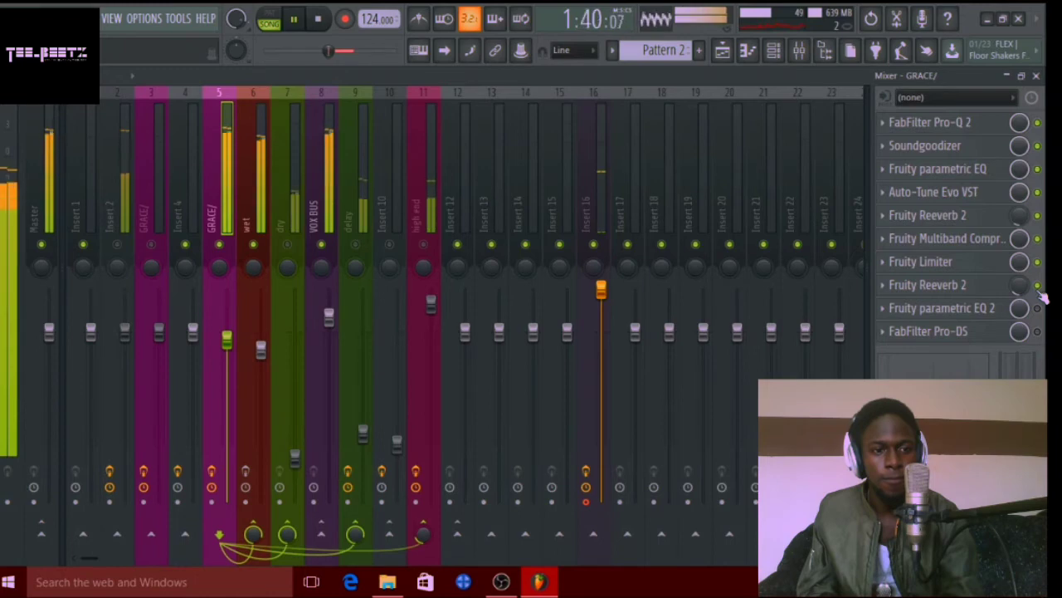
key("space")
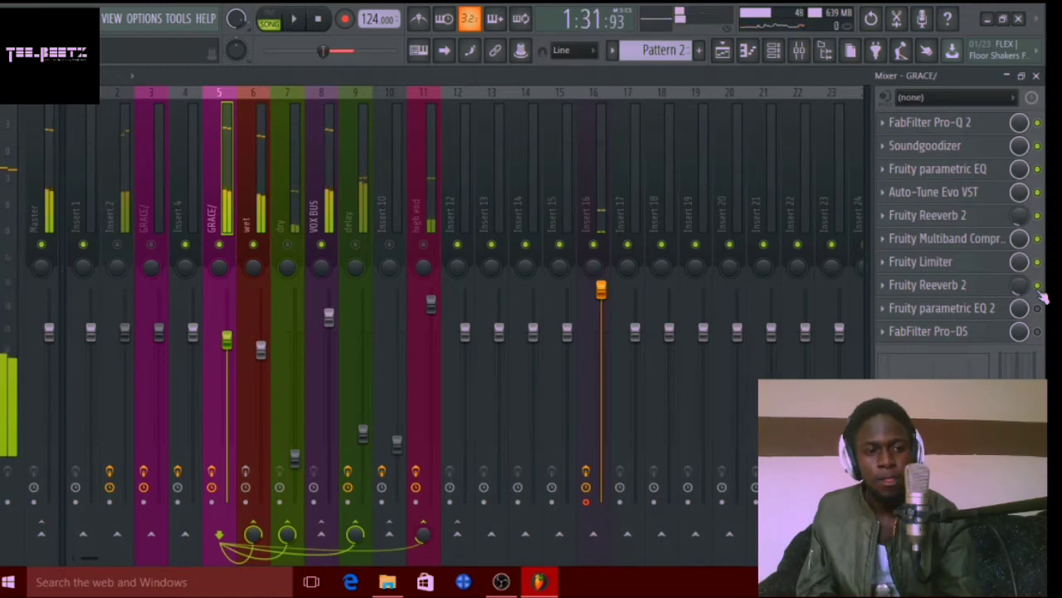
left_click(993, 308)
left_click(994, 308)
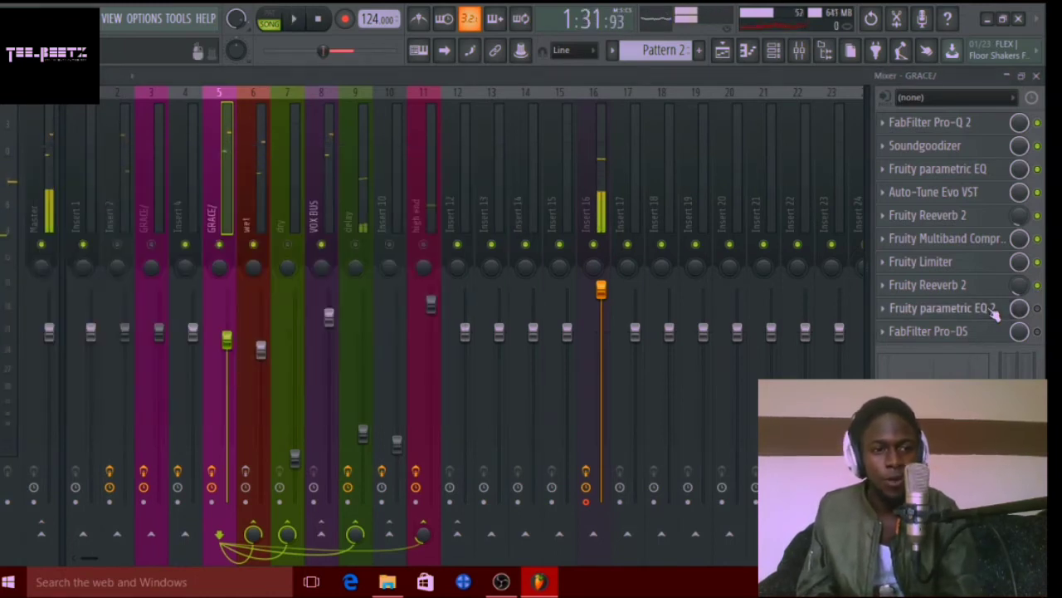
left_click(980, 291)
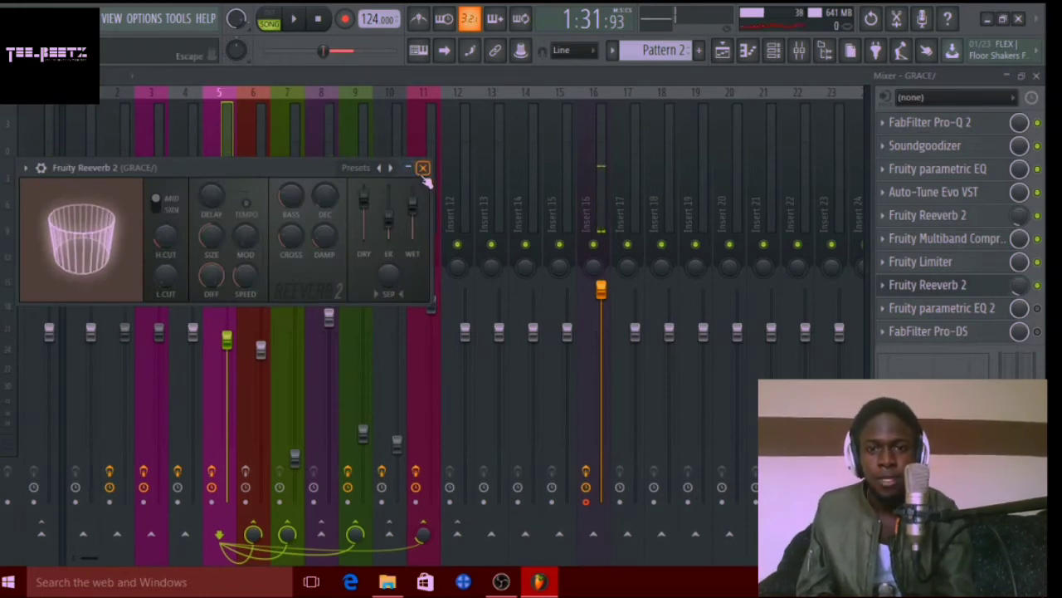
left_click(423, 167)
Open Fruity parametric EQ 2 on mixer track 5 and look over its preset list and EQ bands, keeping the current curve.
left_click(990, 308)
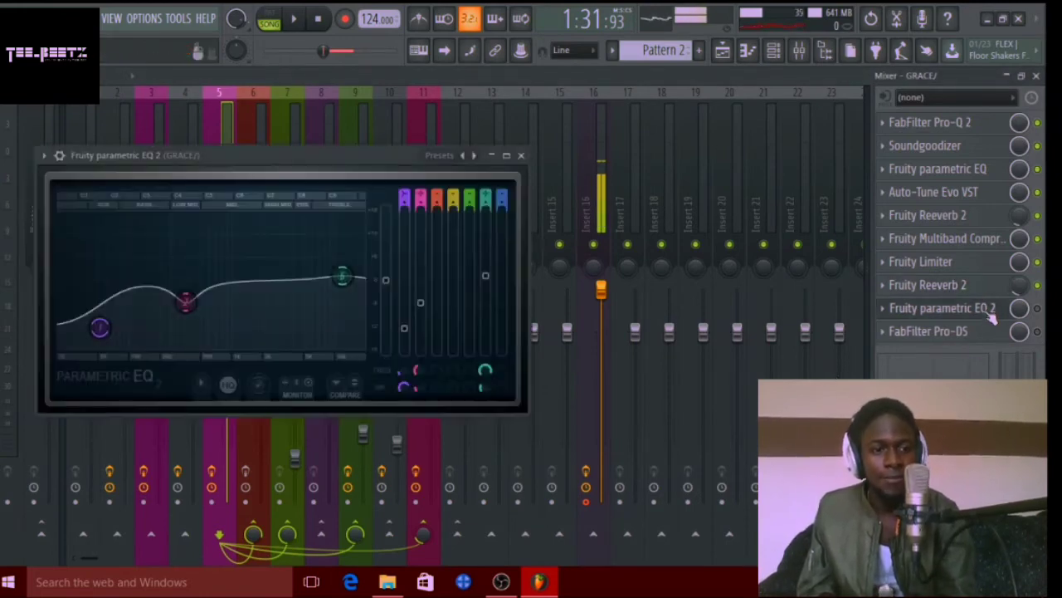
left_click(444, 157)
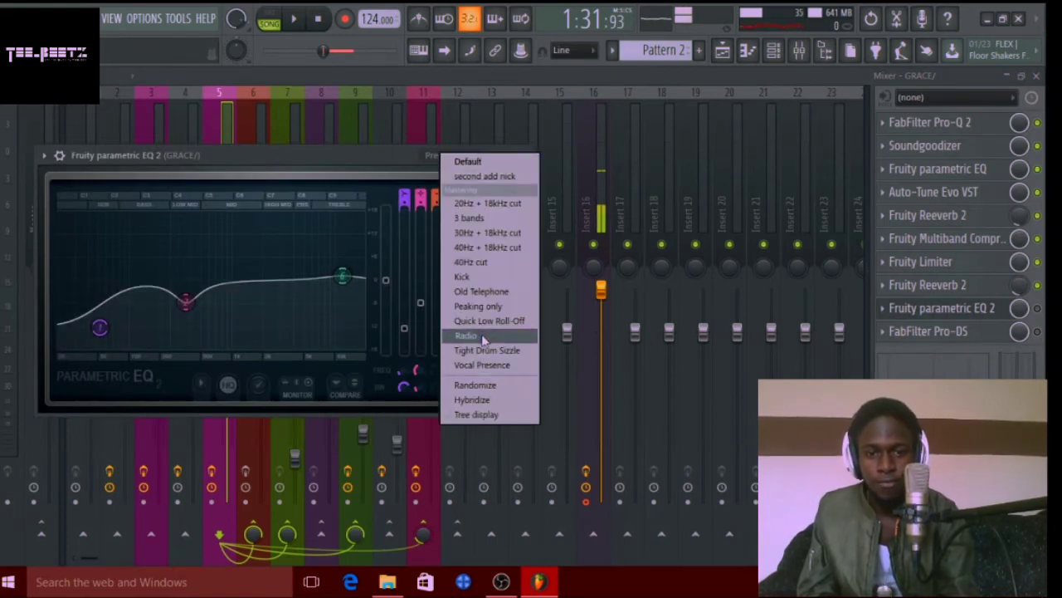
left_click(410, 156)
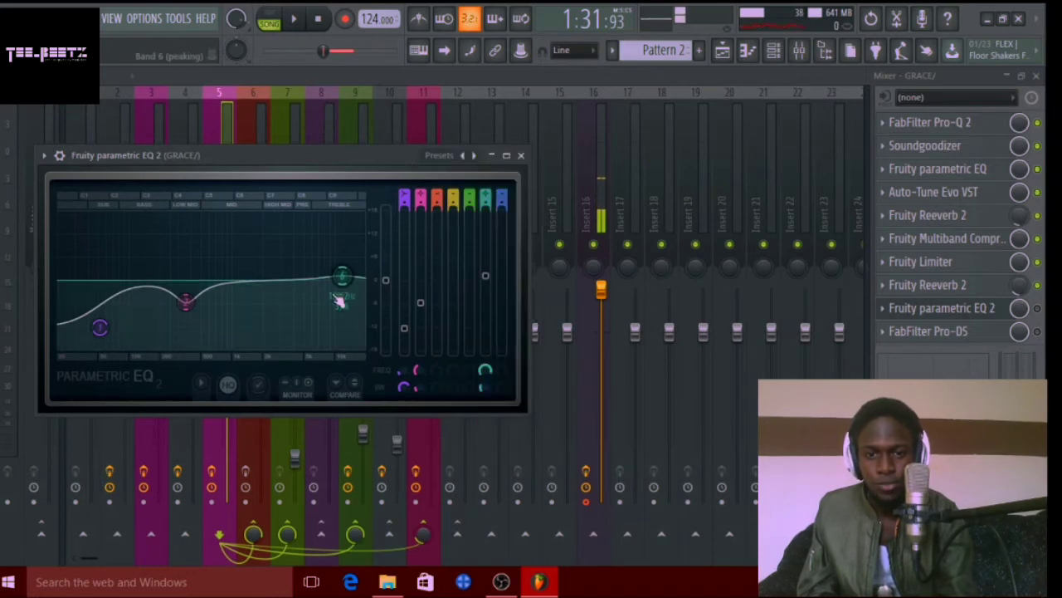
Close the Fruity parametric EQ 2 window, enable that effect on mixer track 5, and play the song to hear it.
left_click(1030, 312)
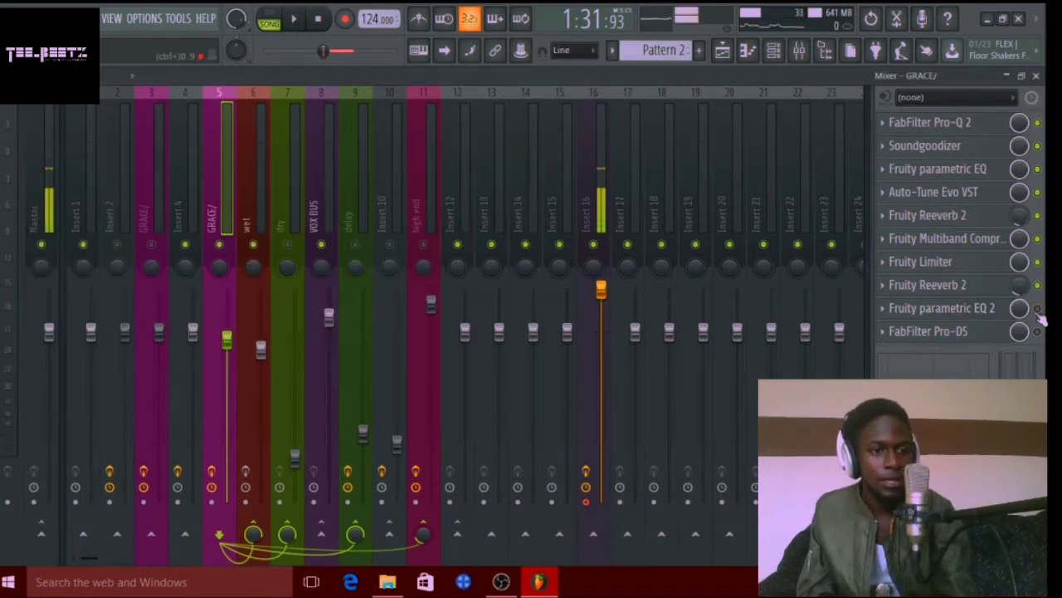
left_click(1037, 309)
key("space")
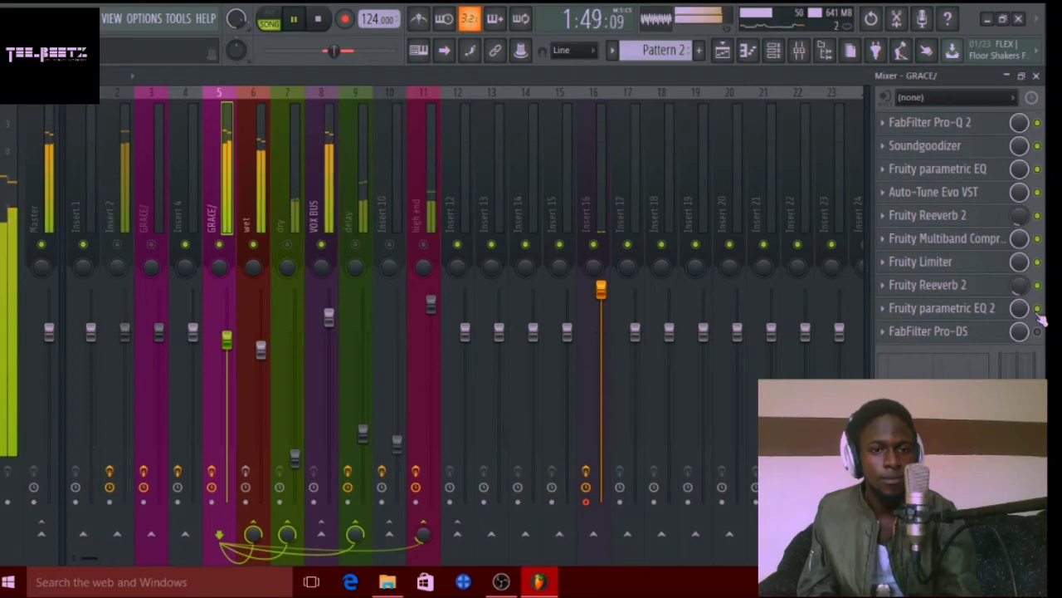
key("space")
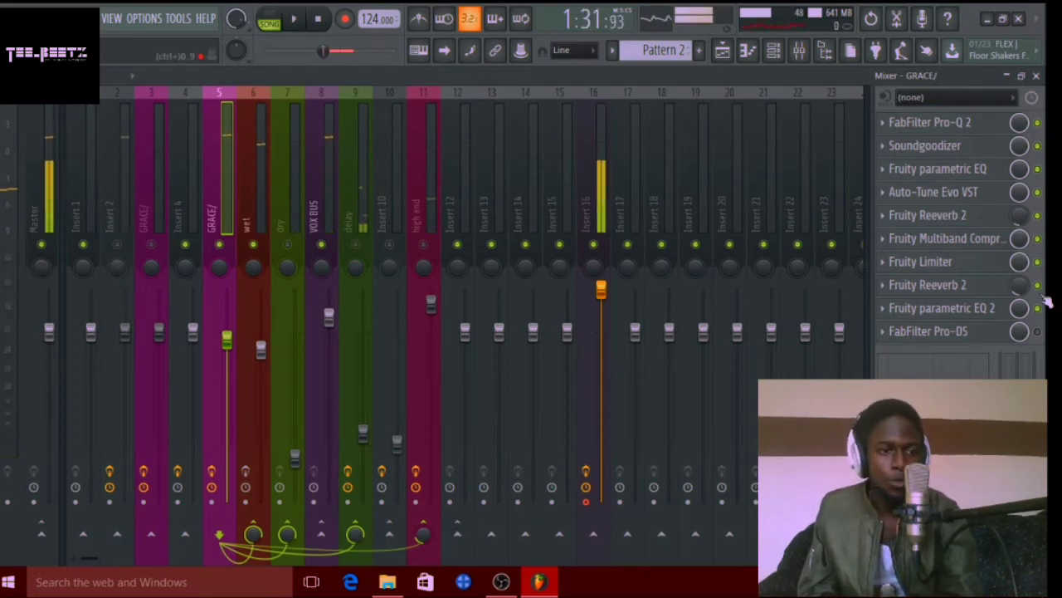
Review FabFilter Pro-DS with its Default Setting on mixer track 5, enable the effect, and play the song to hear it.
left_click(968, 336)
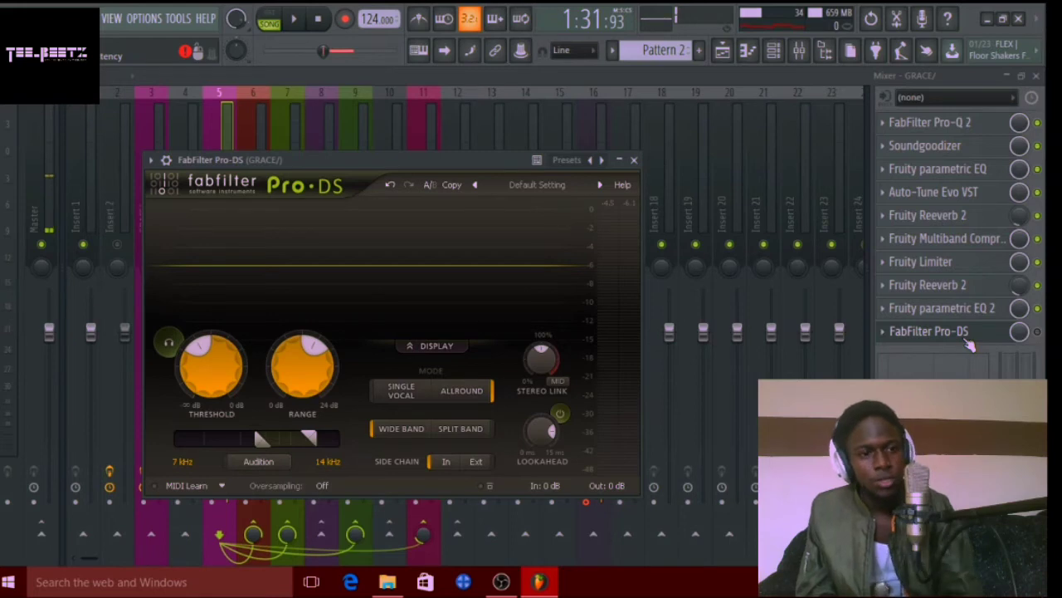
left_click(966, 336)
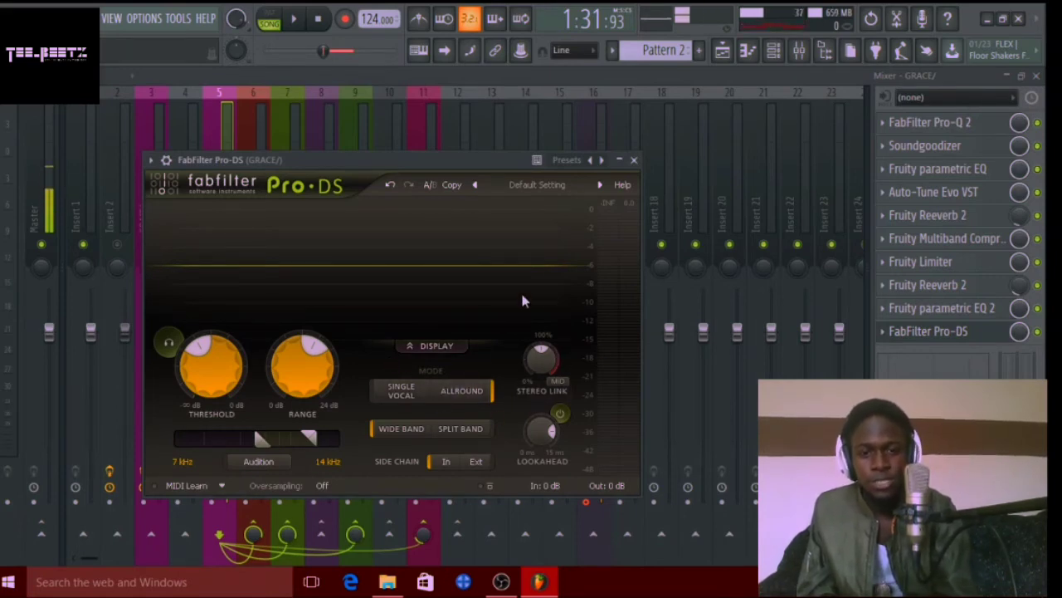
left_click(634, 161)
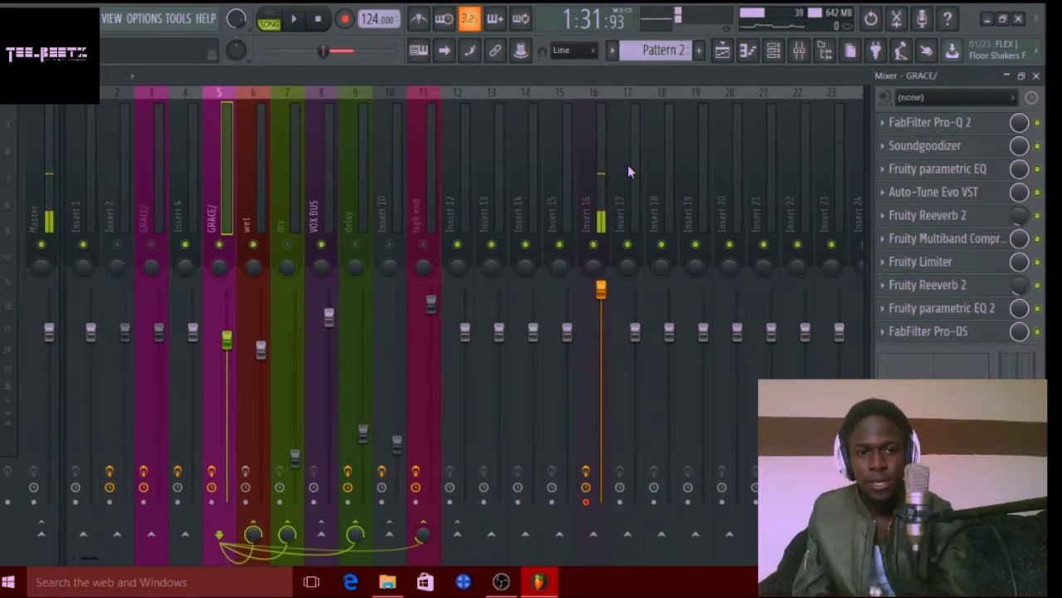
key("space")
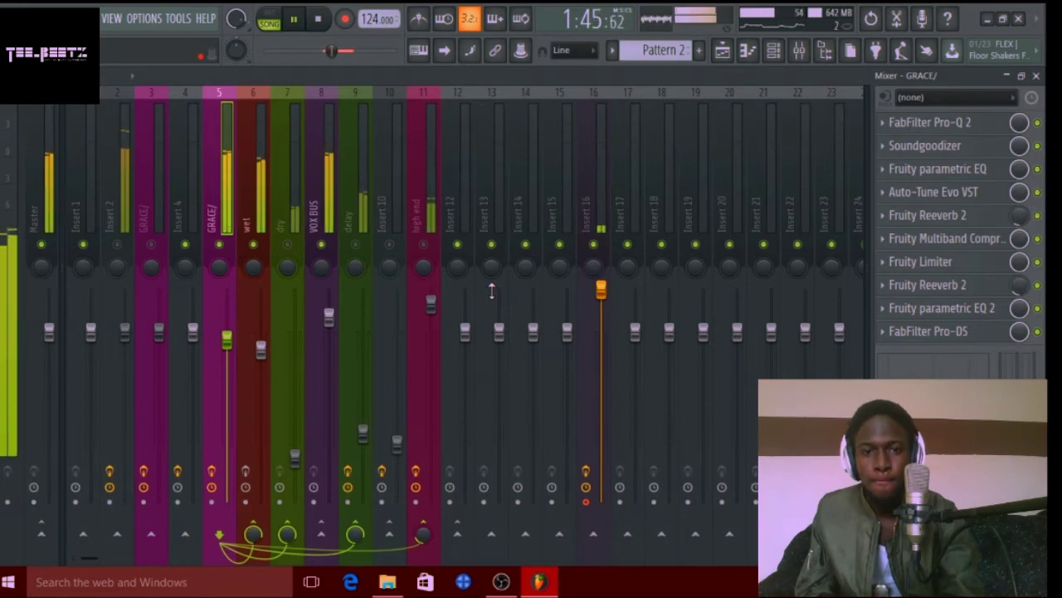
key("space")
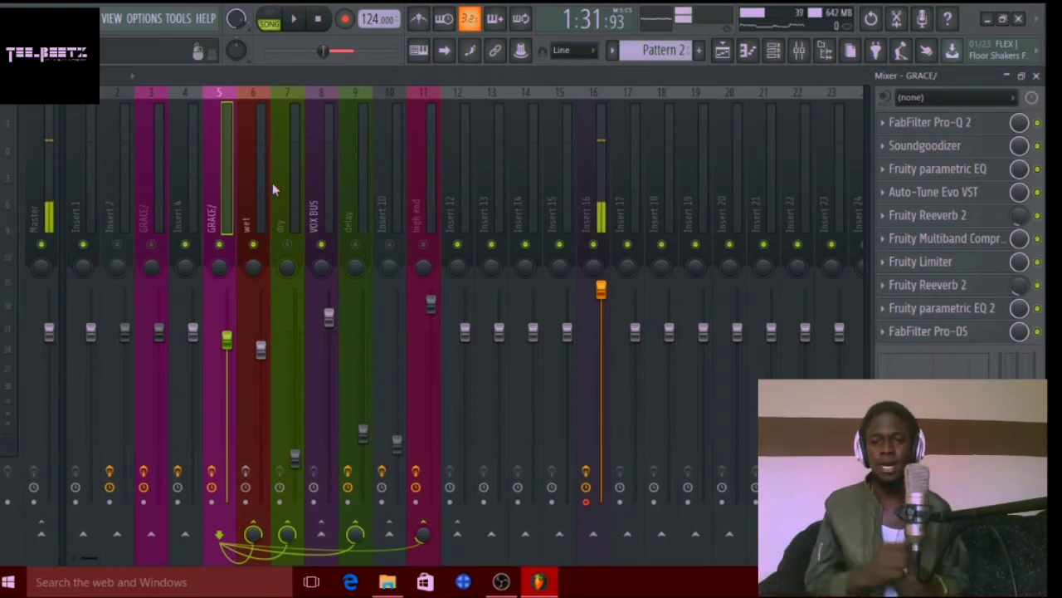
Unmute the dry track and review the Parallel compression preset of FabFilter Pro-C 2 on the wet track, keeping that preset.
left_click(254, 166)
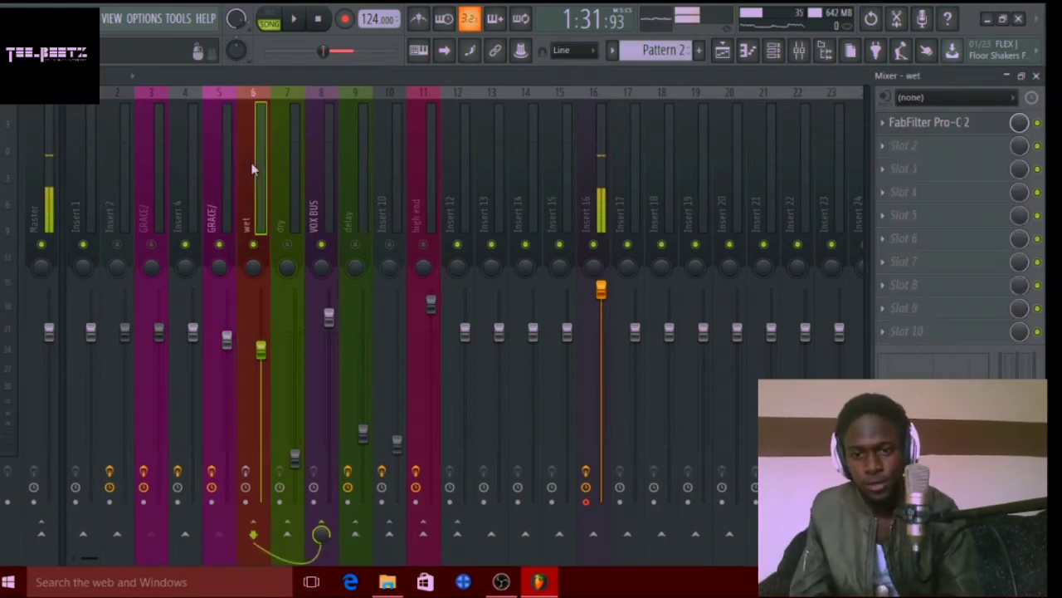
left_click(246, 471)
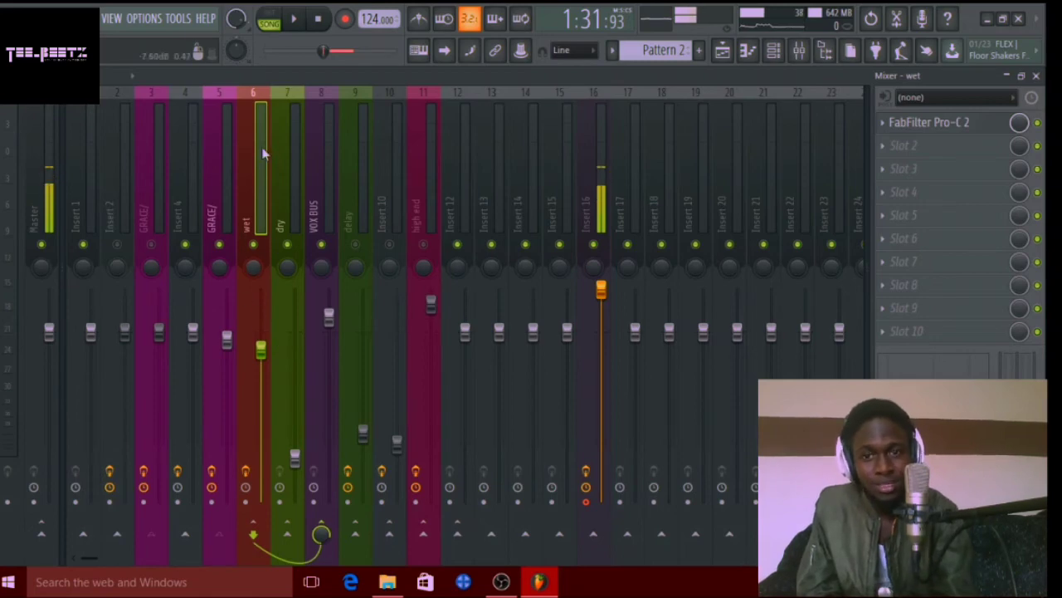
left_click(978, 124)
left_click_drag(525, 228, 554, 119)
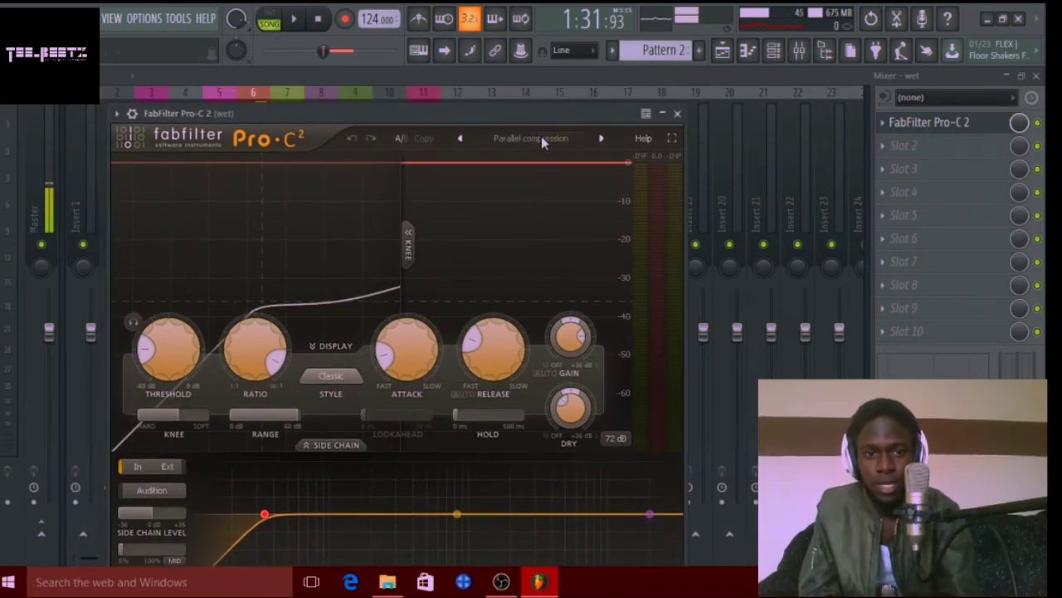
left_click(541, 138)
mouse_move(532, 259)
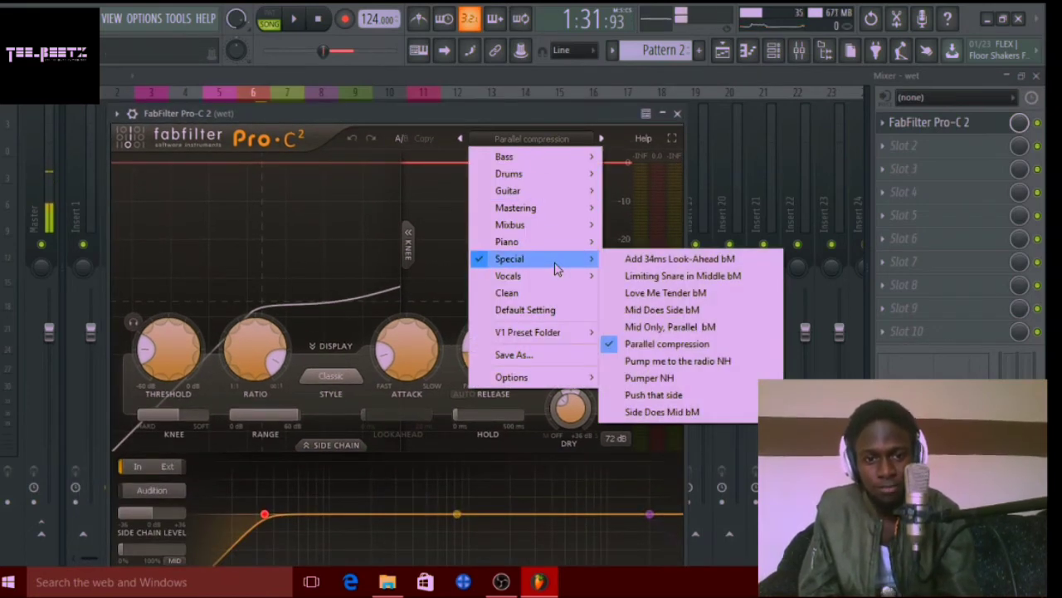
left_click(676, 106)
left_click(677, 113)
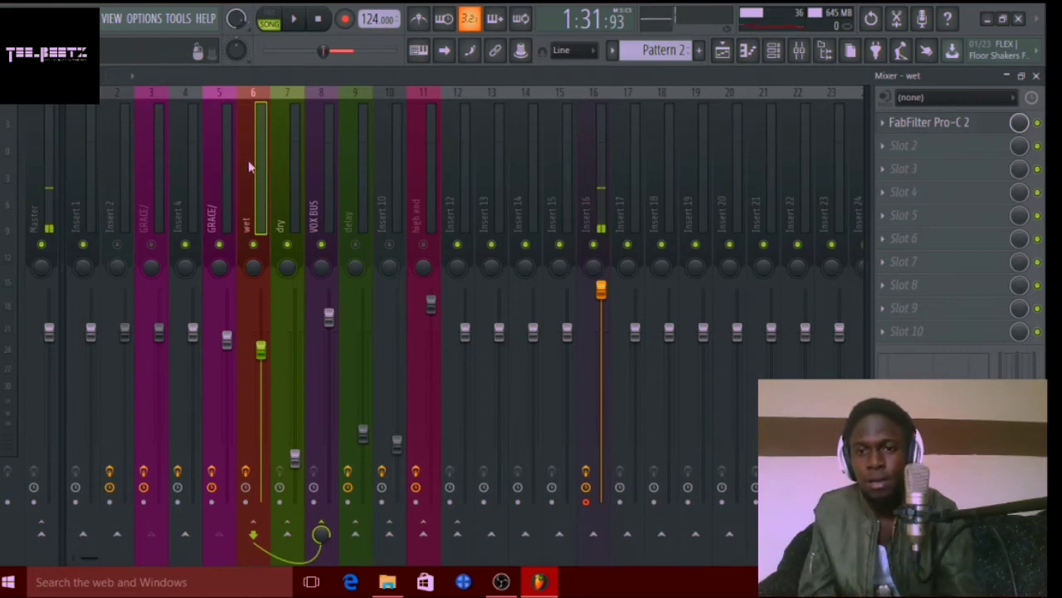
Inspect the effect slots of the dry track and play the song to hear it blended with the wet track.
left_click(284, 161)
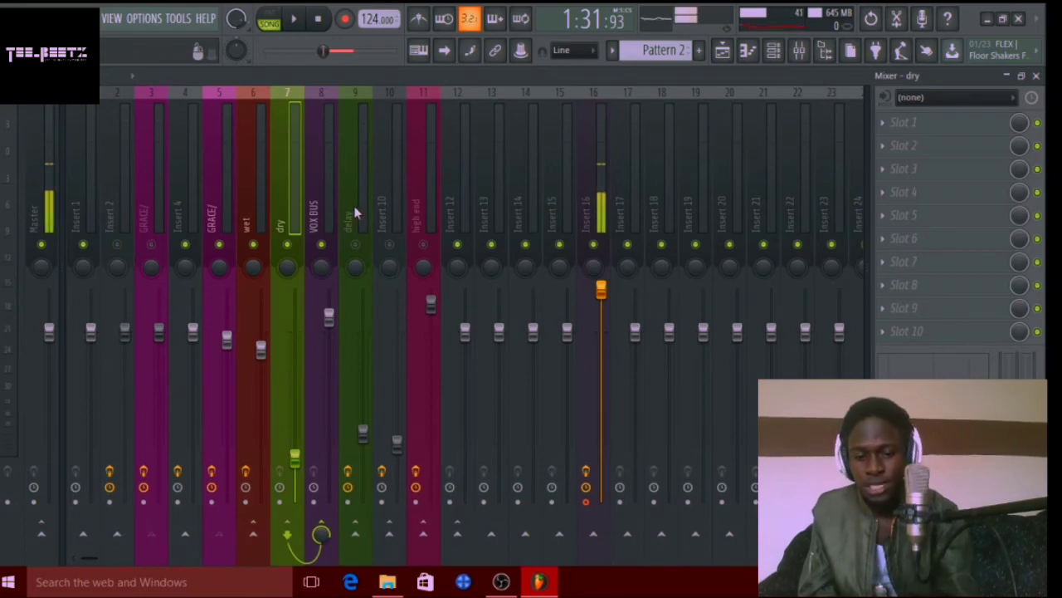
key("space")
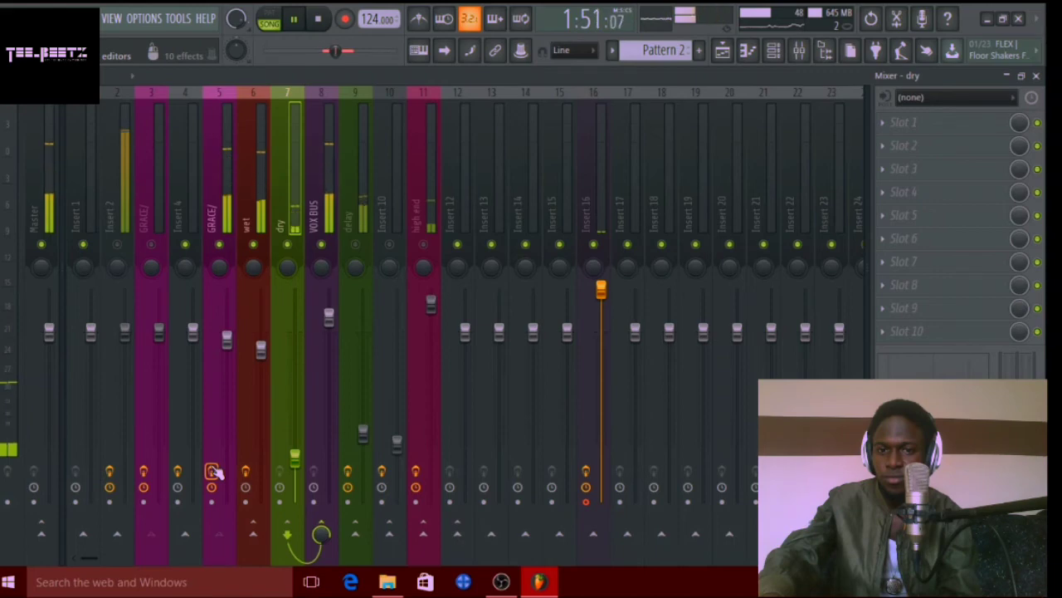
key("space")
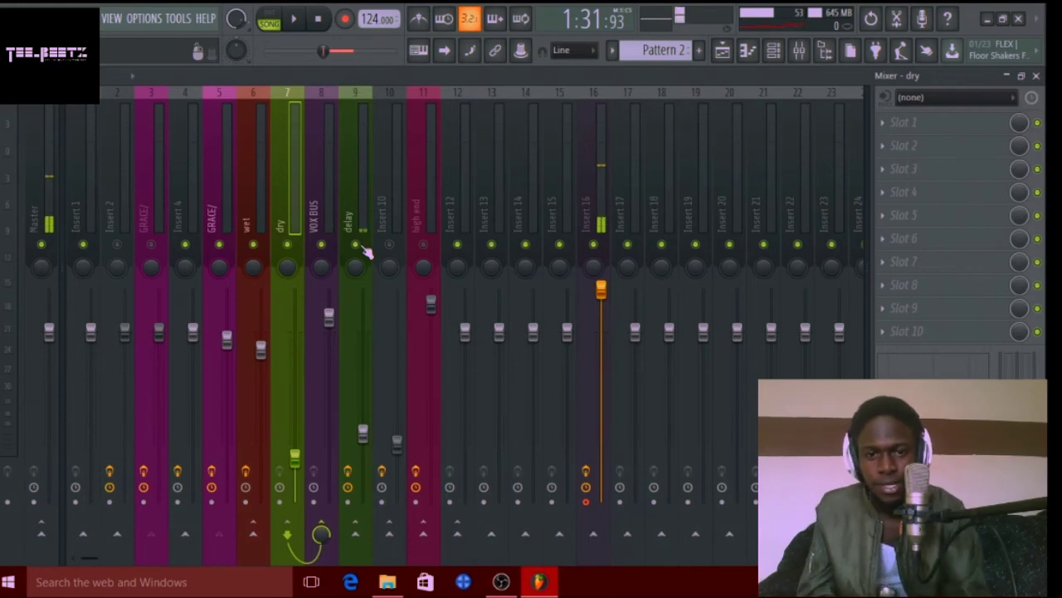
Unmute the delay track, review its Fruity Delay 3 settings, and play the song to hear the delay on the vocal.
left_click(360, 190)
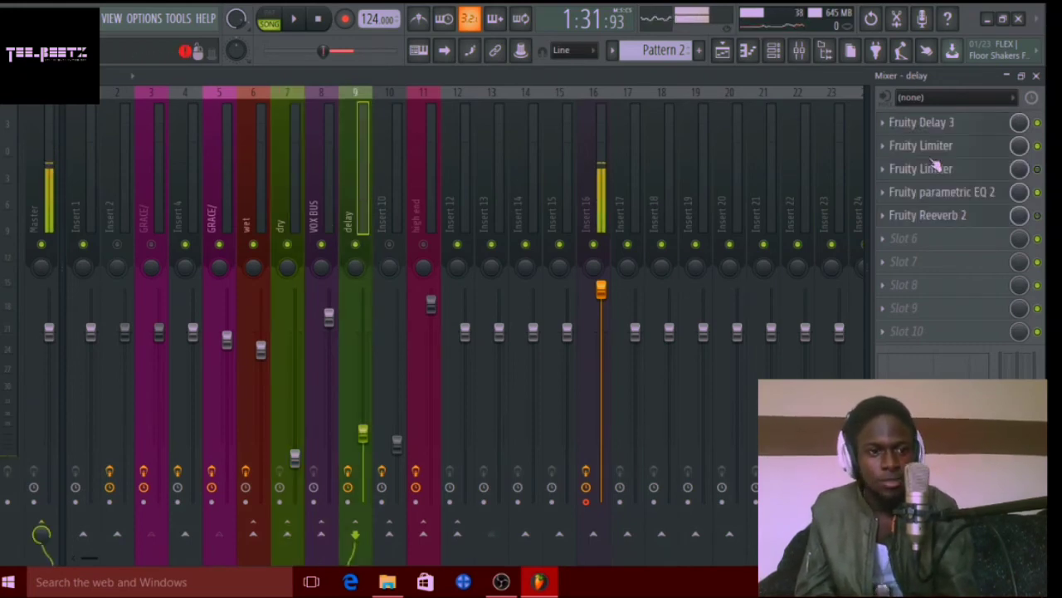
left_click(936, 122)
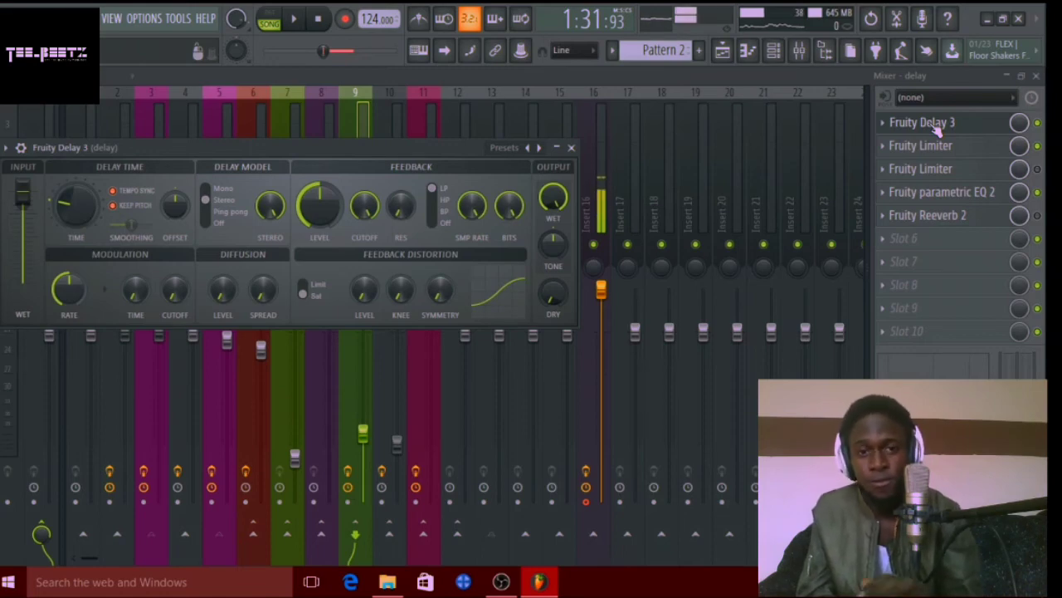
left_click(935, 125)
left_click(936, 126)
left_click(938, 129)
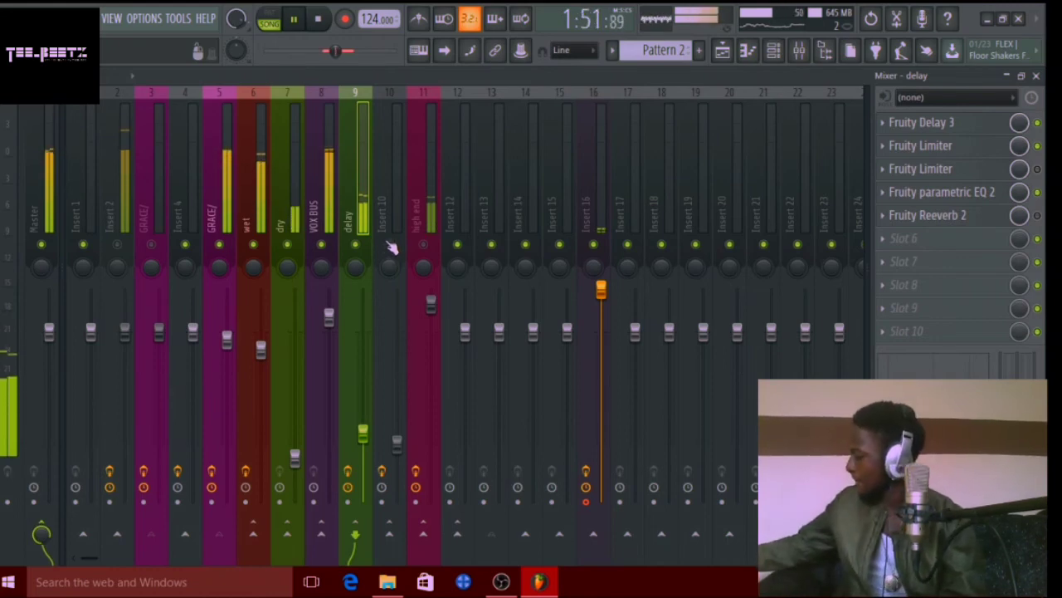
key("space")
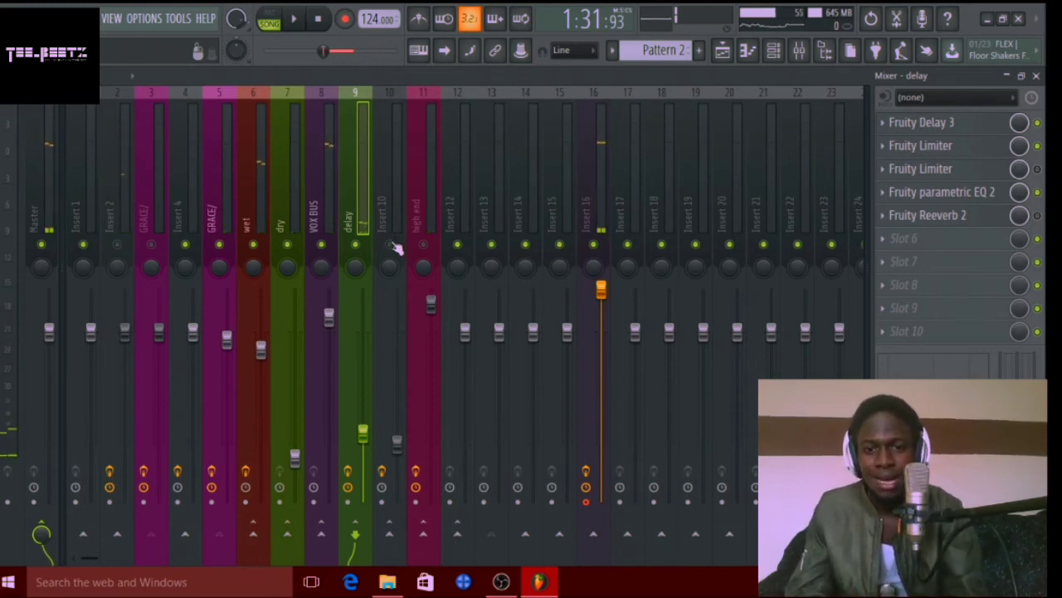
Unmute the high end track and review its Fruity parametric EQ 2, FabFilter Pro-DS and last Fruity Limiter, closing each window.
left_click(420, 222)
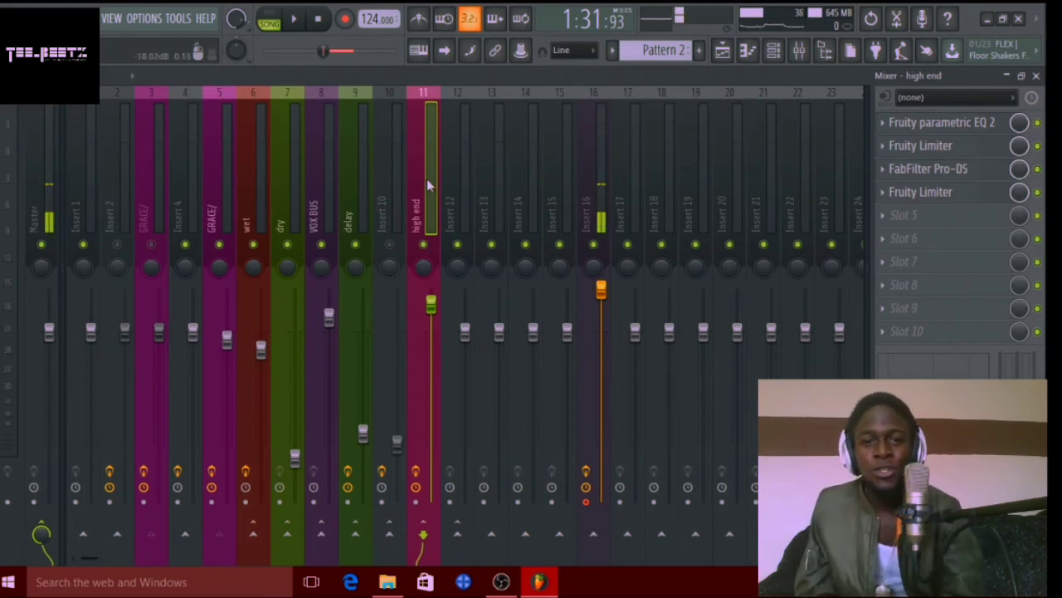
left_click(946, 122)
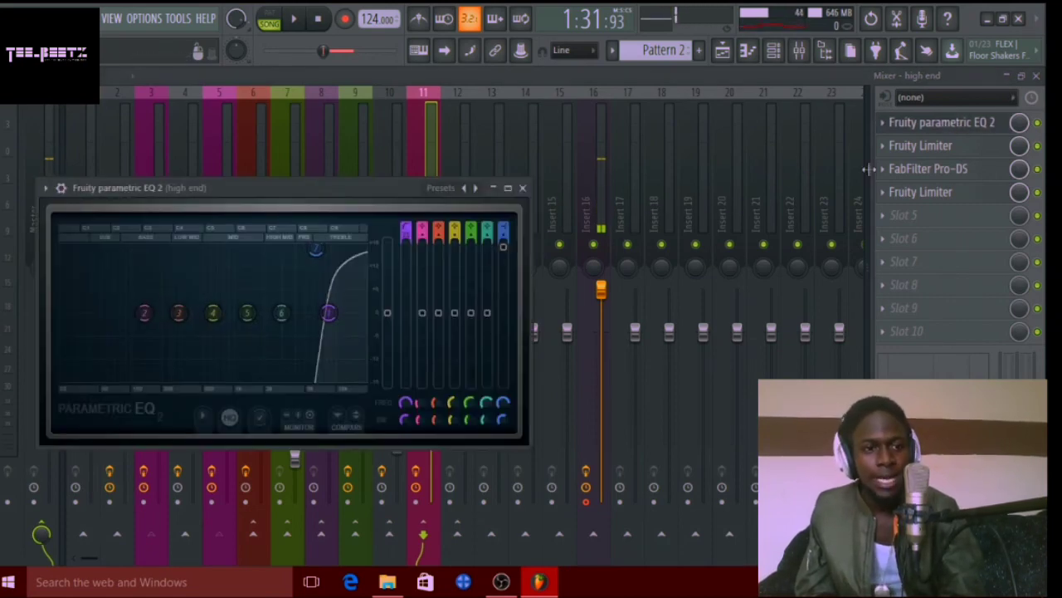
left_click(922, 124)
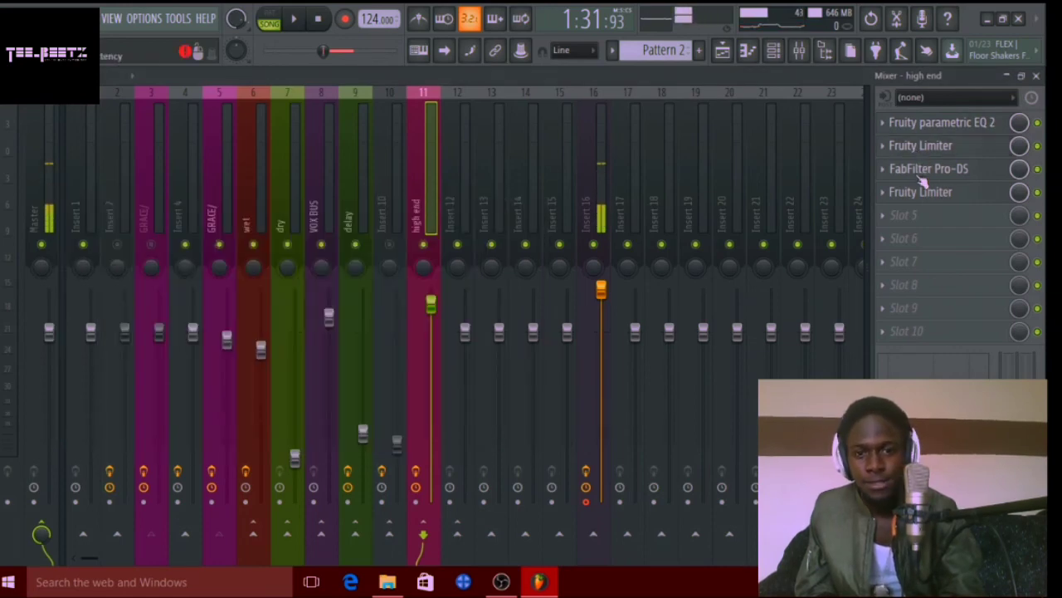
left_click(923, 171)
left_click(928, 172)
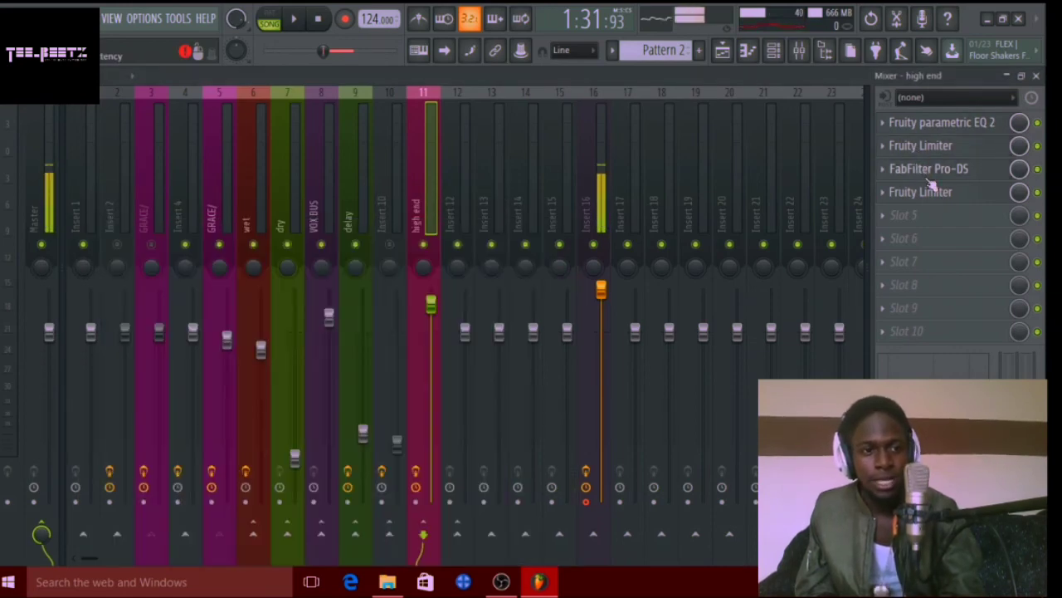
left_click(934, 191)
left_click(936, 192)
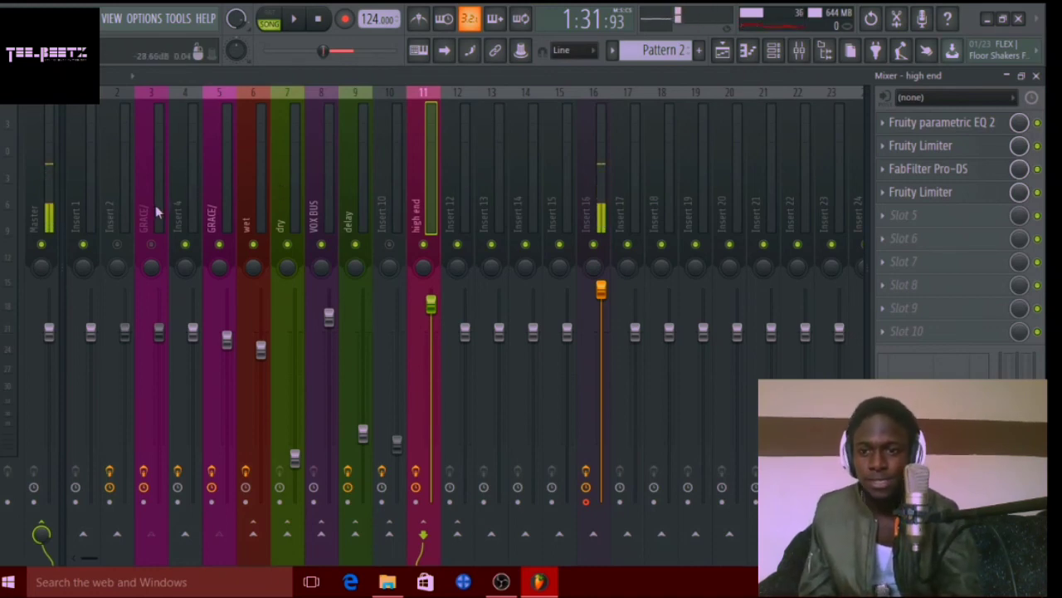
Select mixer track 5 and play the song to compare the vocal without and with the high end track, leaving that track enabled.
left_click(208, 198)
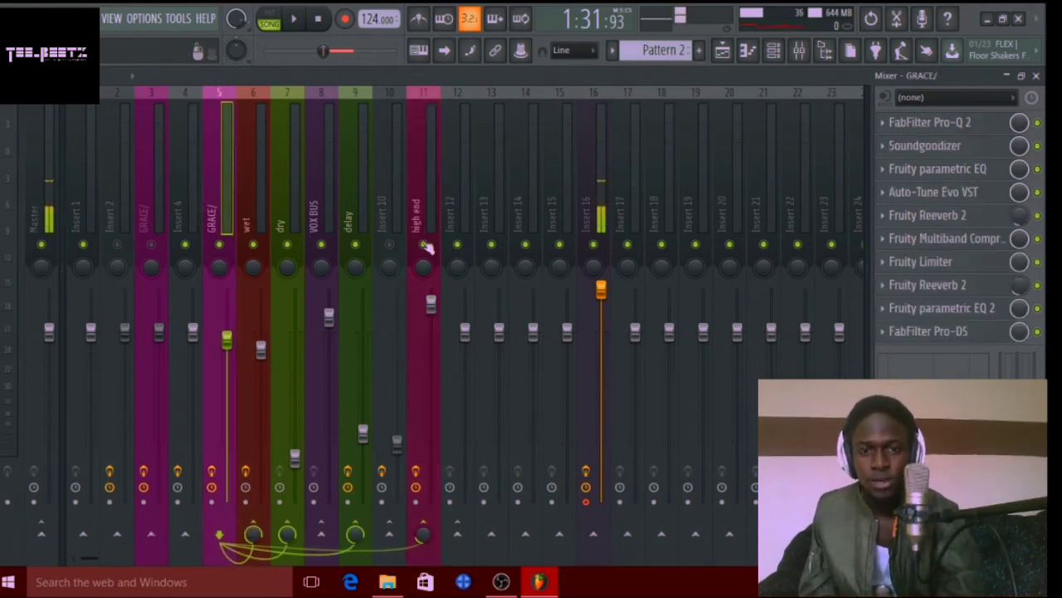
key("space")
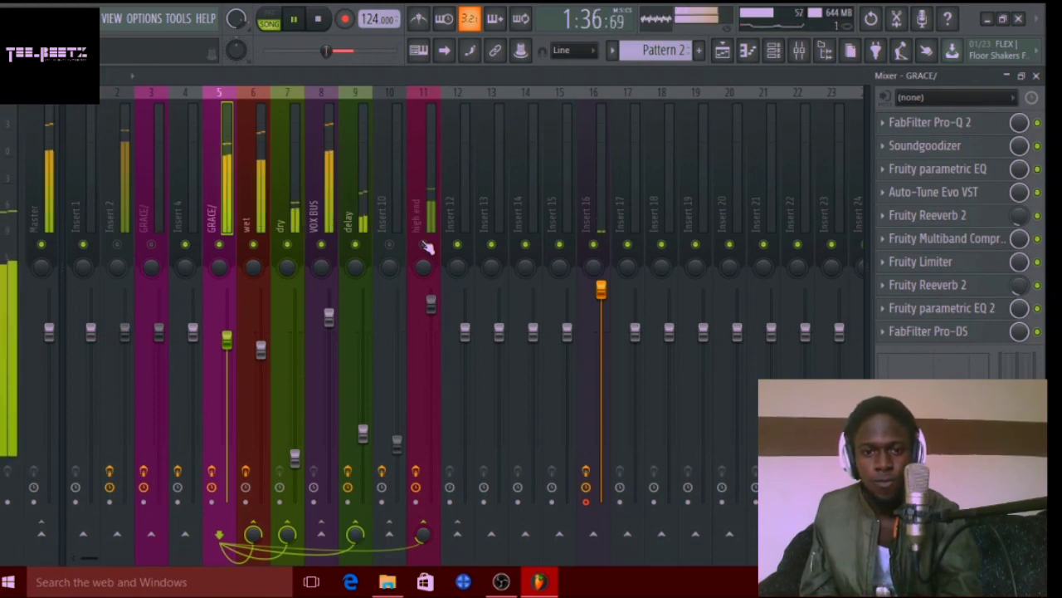
key("space")
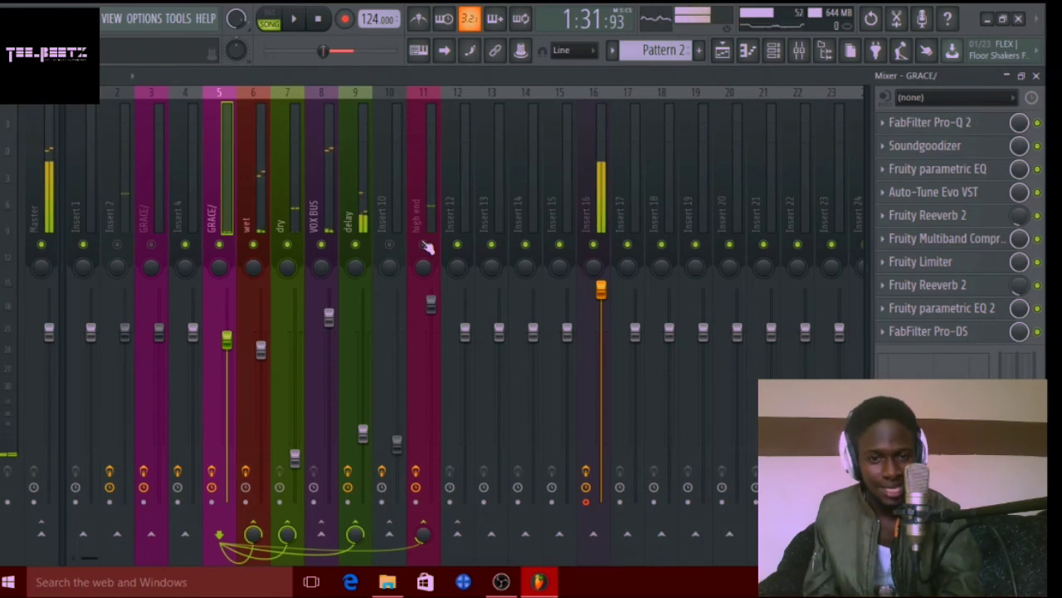
key("space")
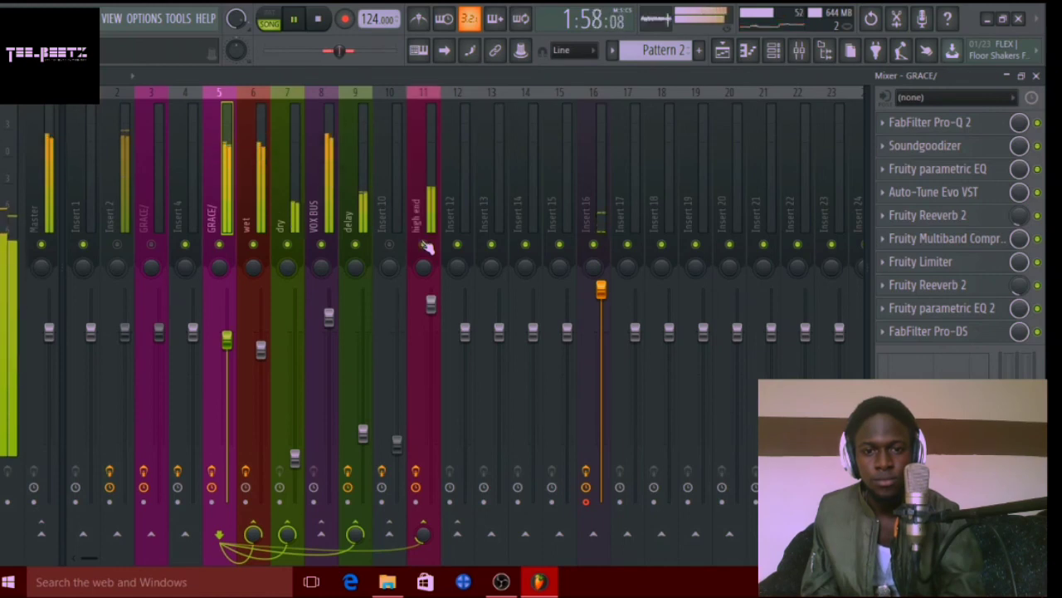
key("space")
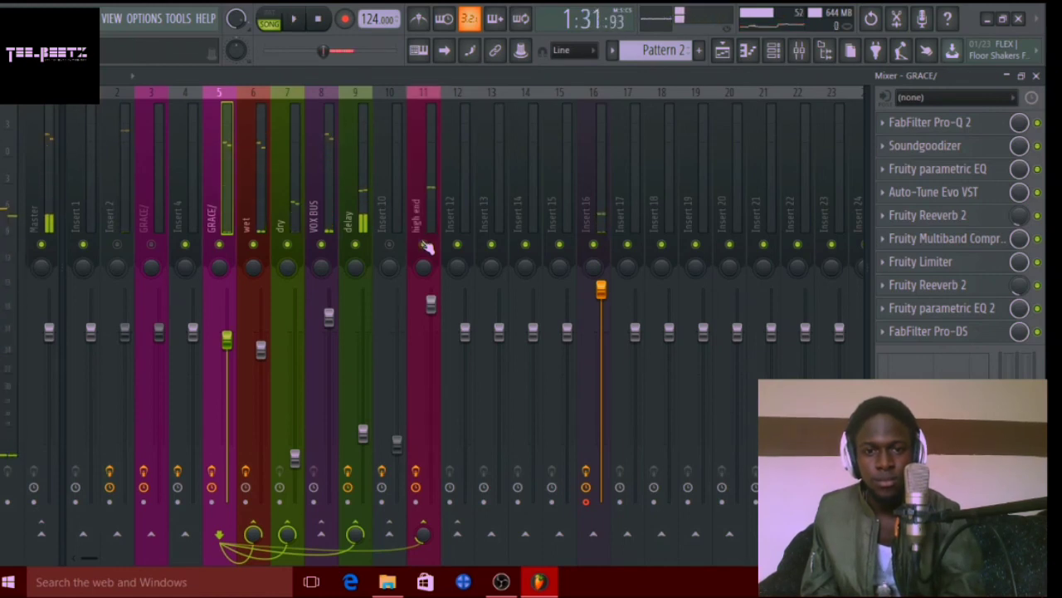